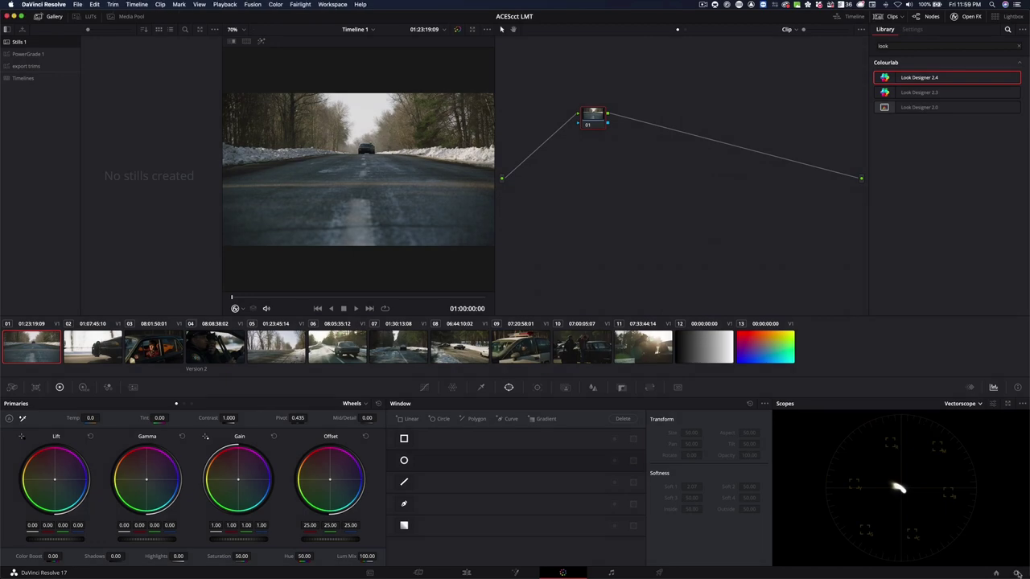
Set the project's 3D lookup table interpolation to Tetrahedral in Color Management settings
key("shift+9")
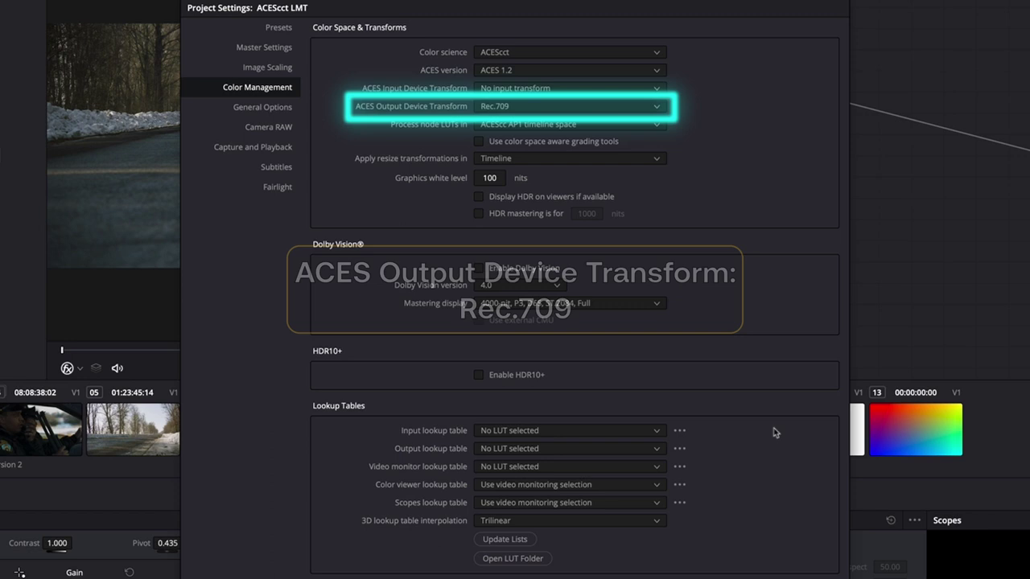
left_click(618, 523)
left_click(609, 550)
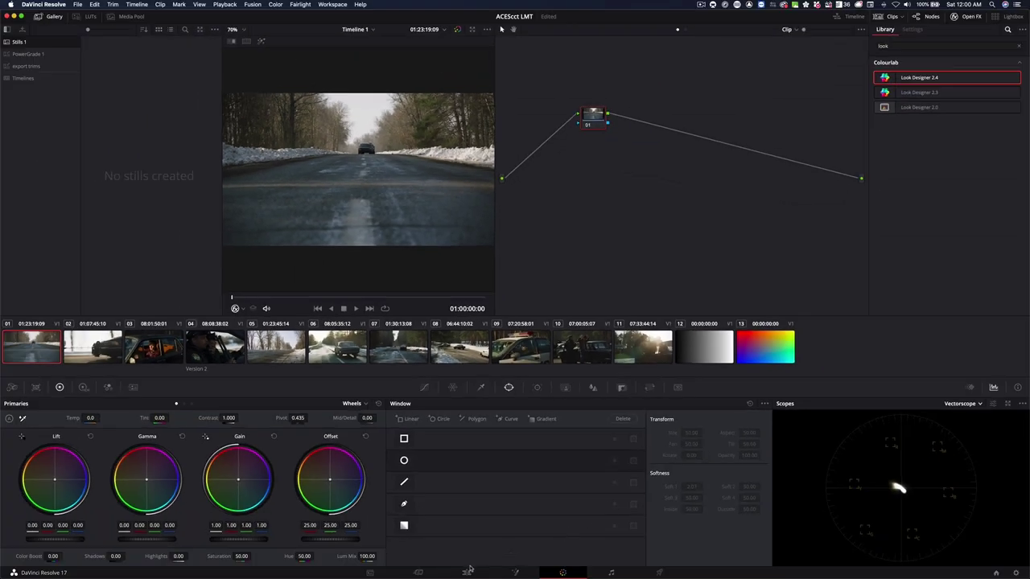
right_click(25, 351)
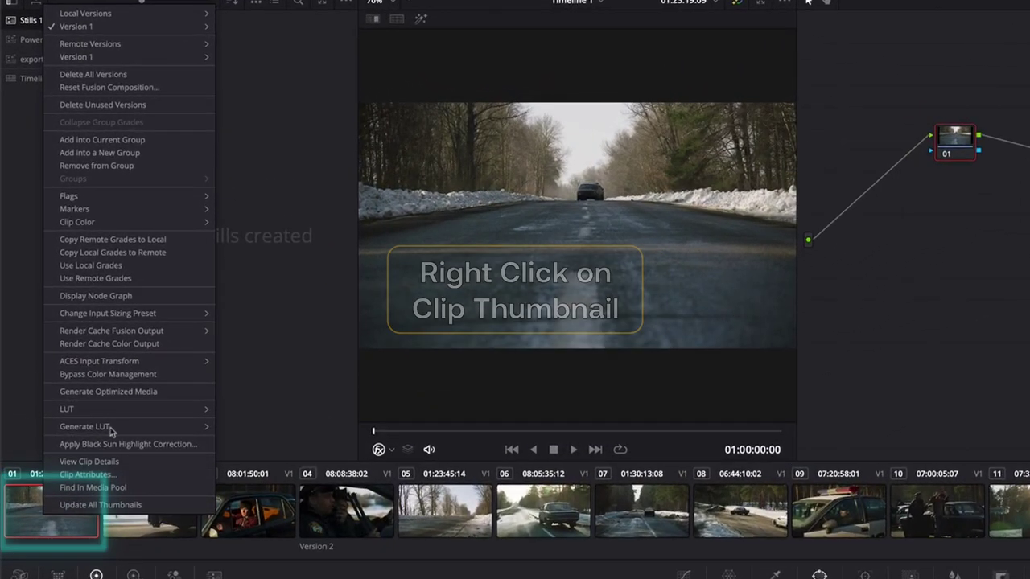
mouse_move(153, 361)
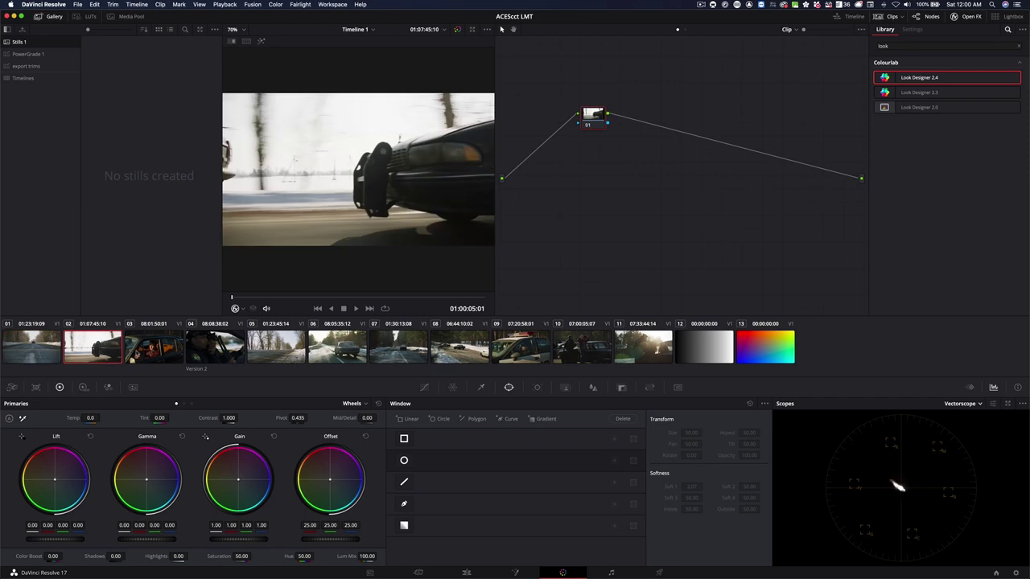
left_click(153, 347)
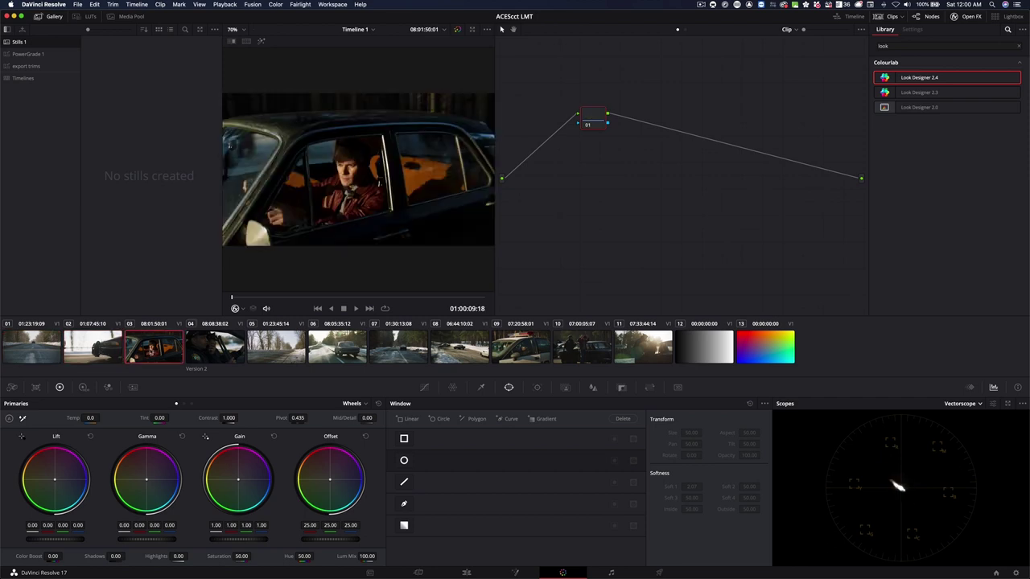
left_click(201, 353)
left_click(266, 354)
left_click(338, 354)
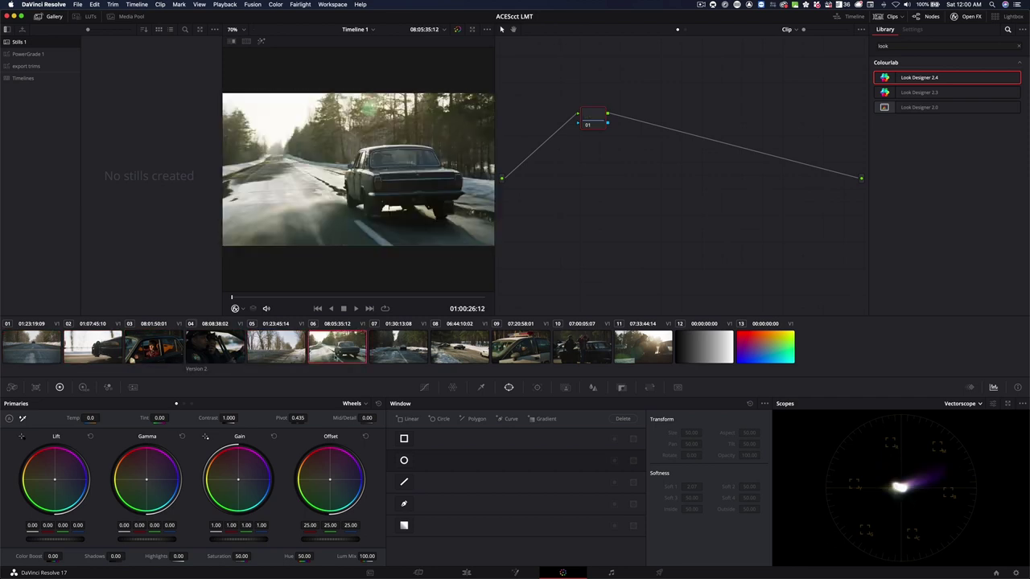
left_click(425, 362)
left_click(460, 363)
left_click(531, 361)
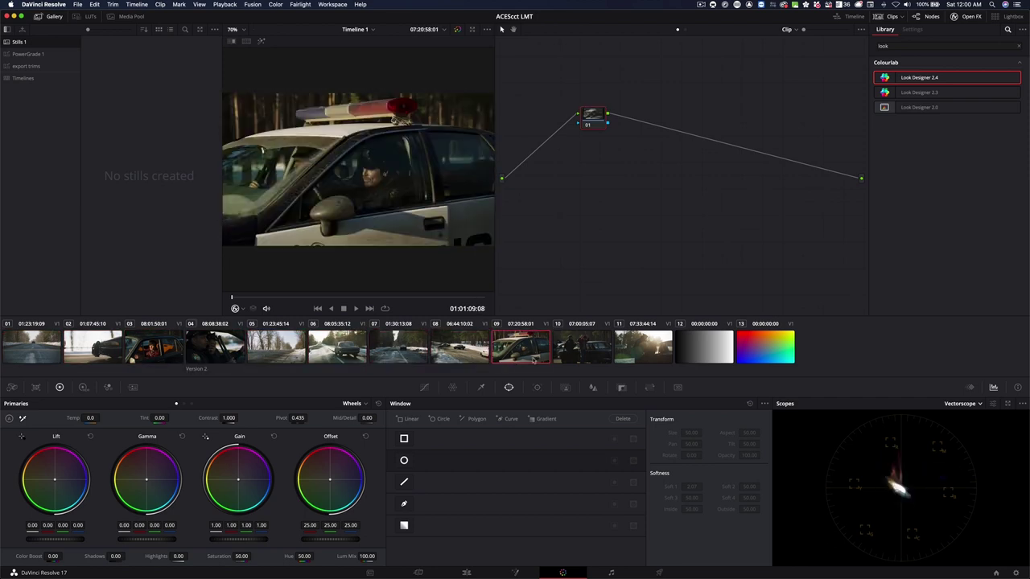
left_click(600, 359)
left_click(642, 359)
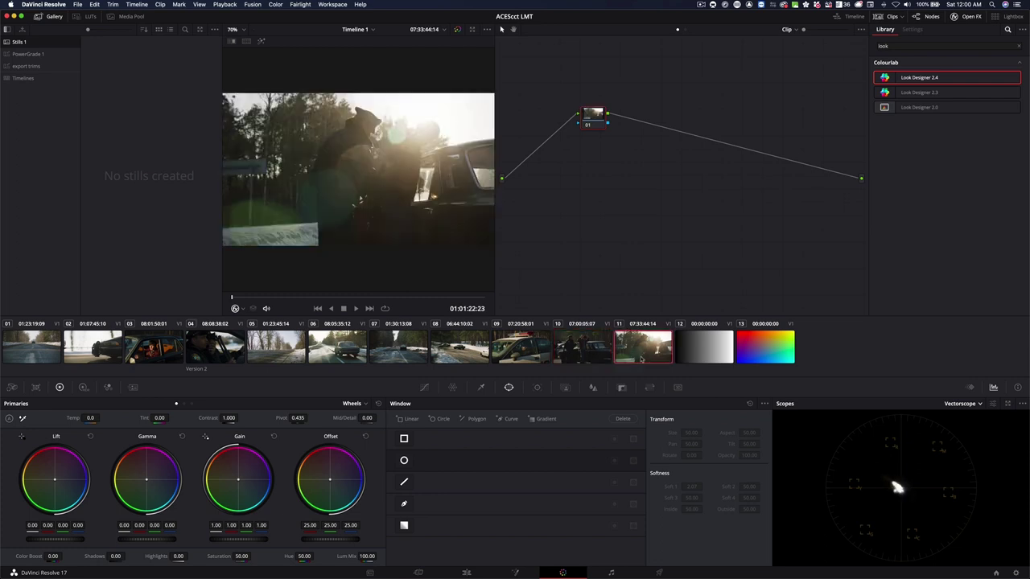
left_click(696, 354)
left_click(783, 359)
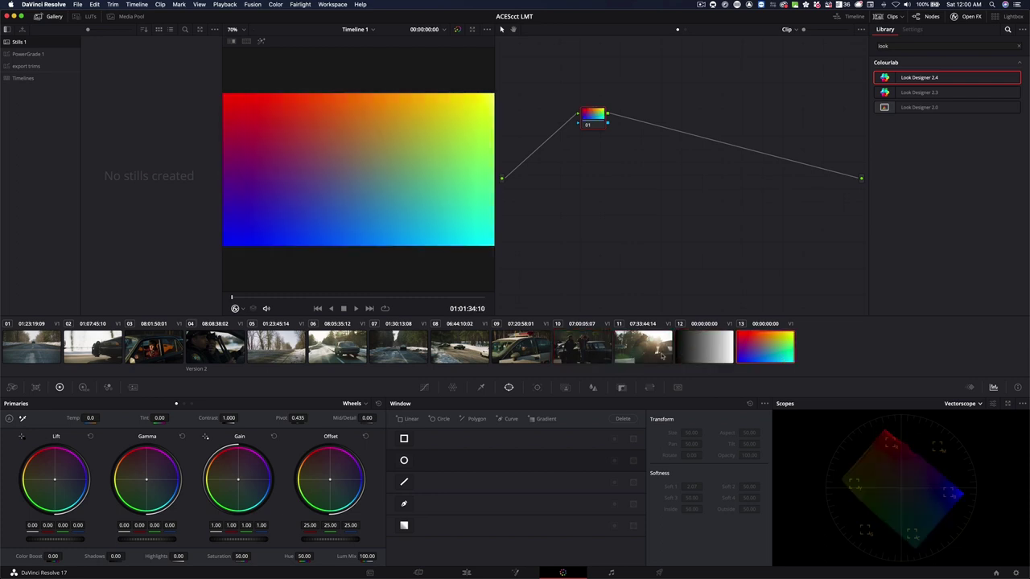
left_click(648, 354)
left_click(559, 355)
left_click(539, 357)
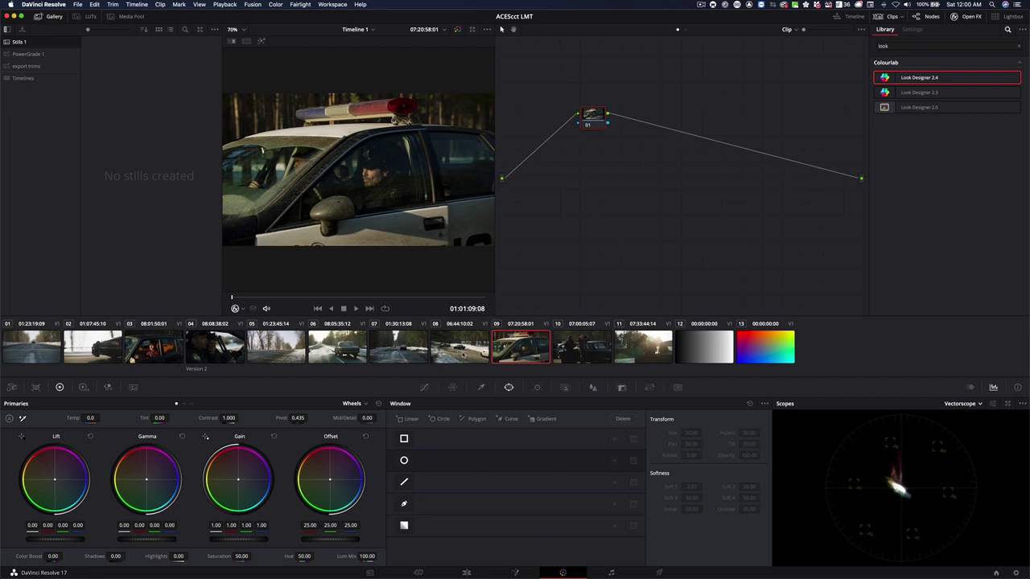
left_click(463, 354)
left_click(17, 357)
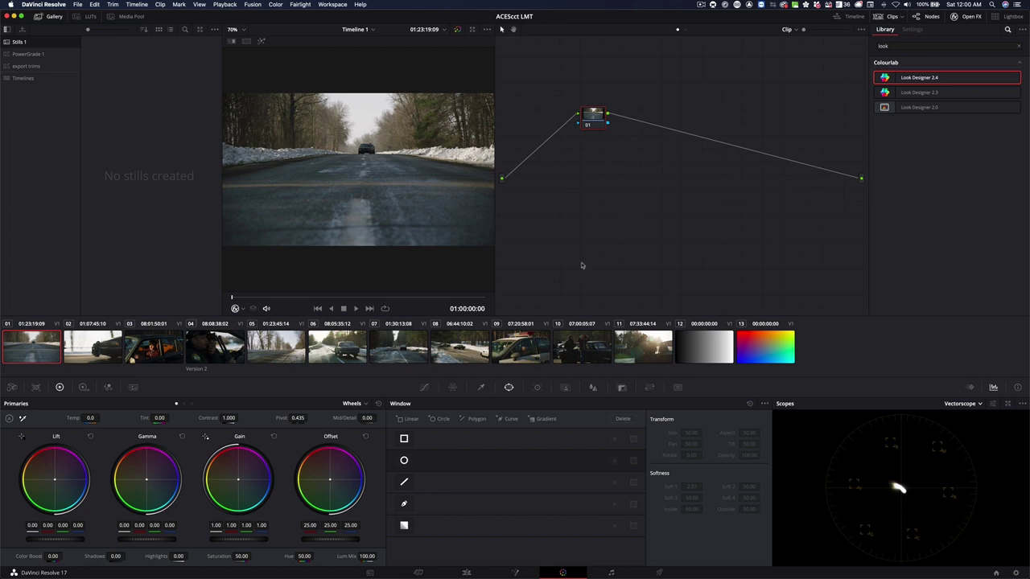
Add serial node 02 applying the Film Looks LUT Rec709 Kodak 2383 D60
left_click_drag(257, 301, 293, 304)
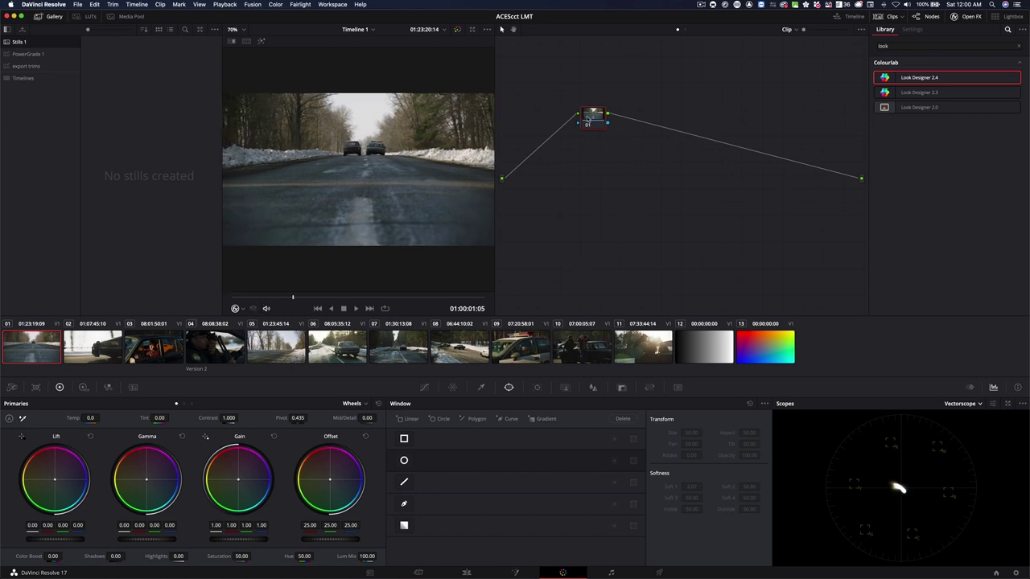
key("alt+s")
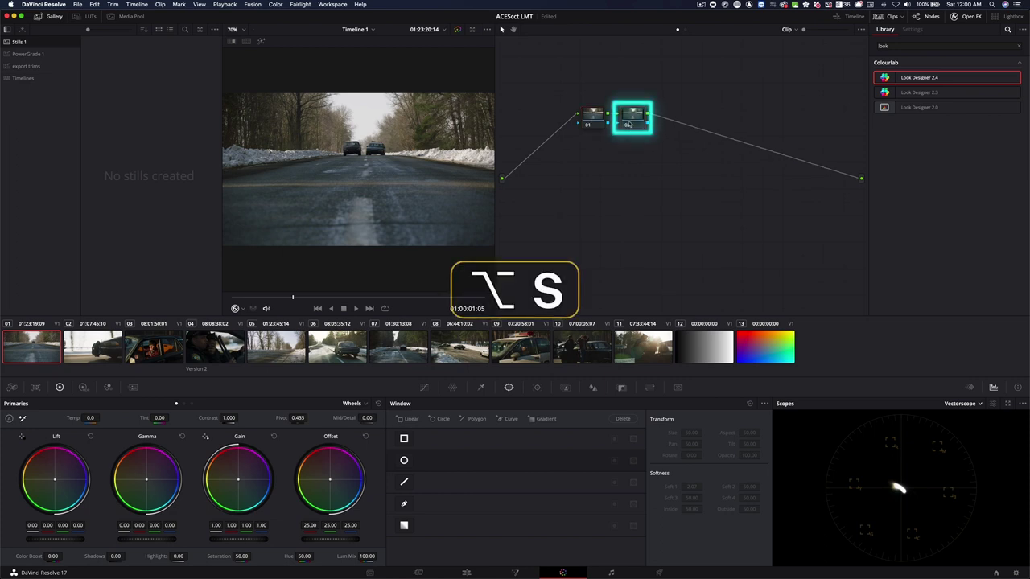
right_click(630, 121)
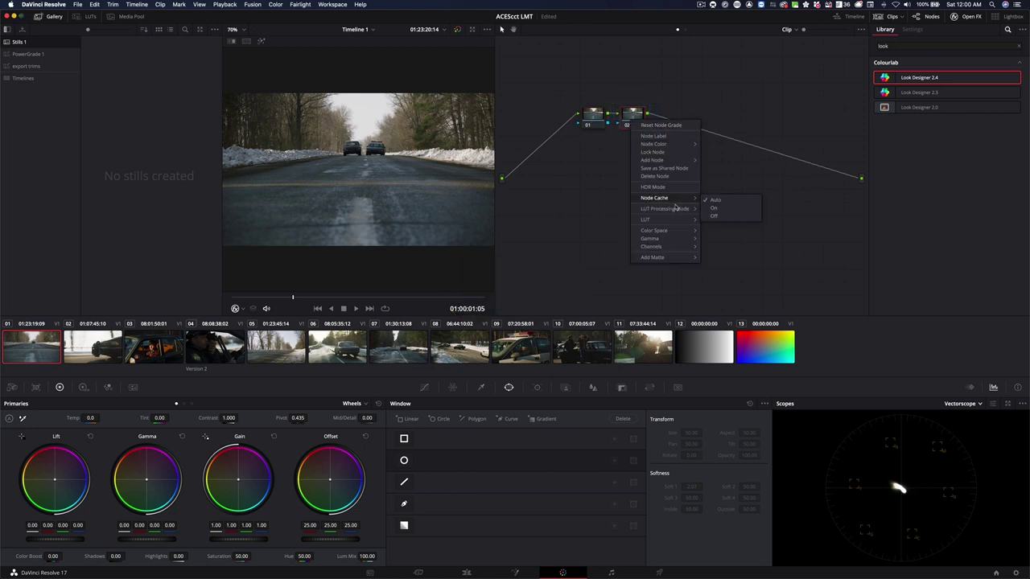
left_click(676, 221)
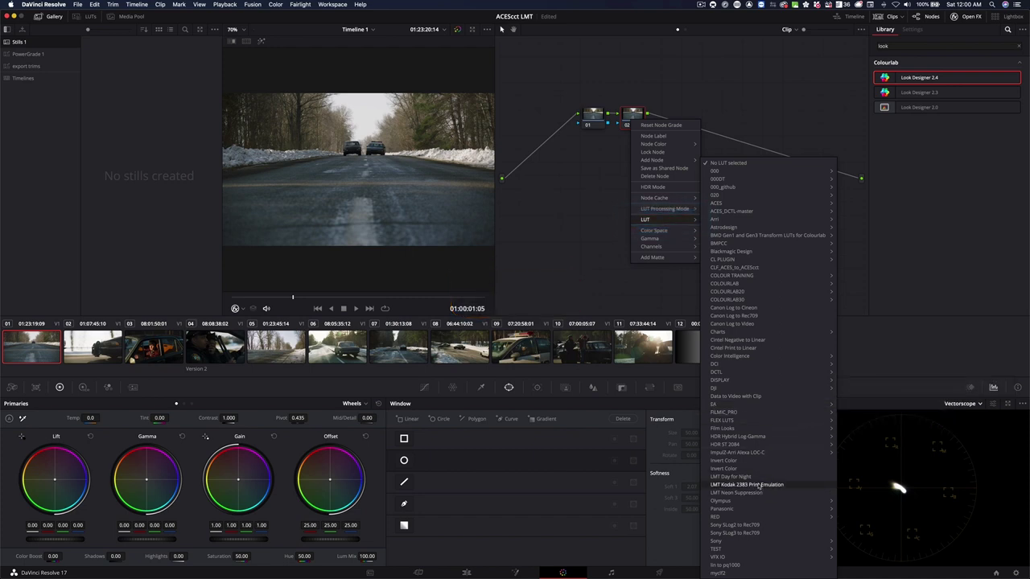
left_click(746, 430)
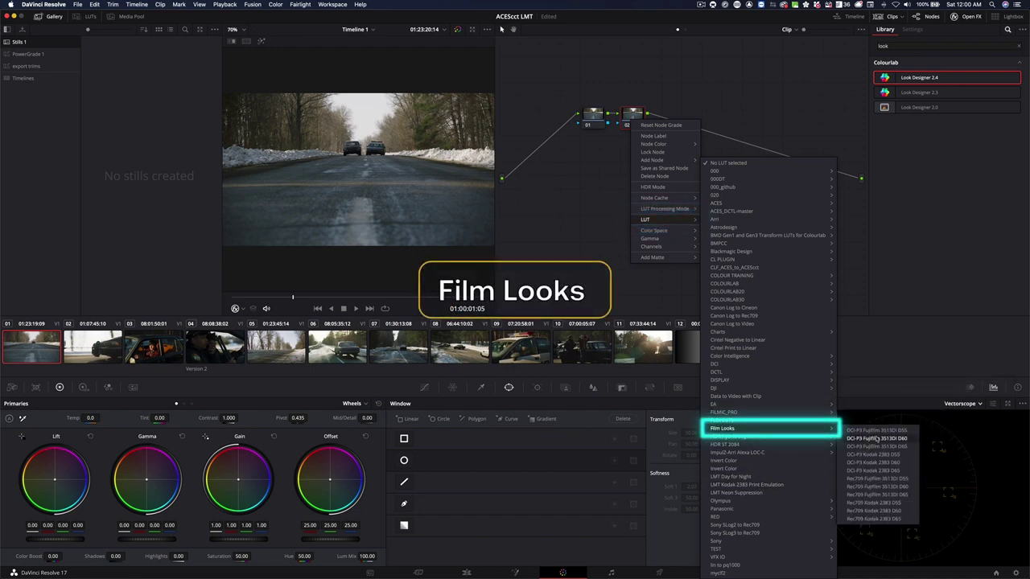
left_click(897, 511)
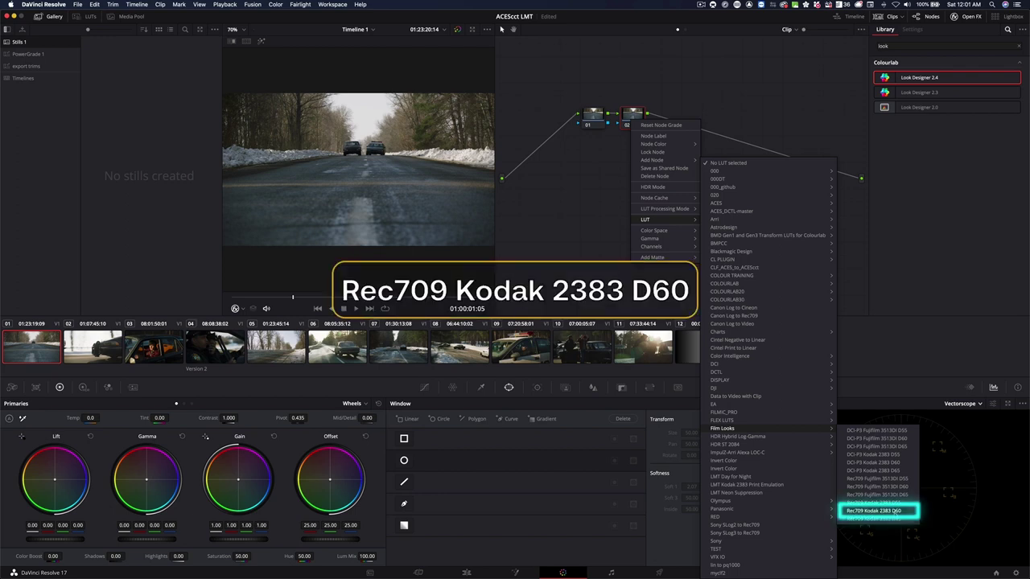
left_click(895, 512)
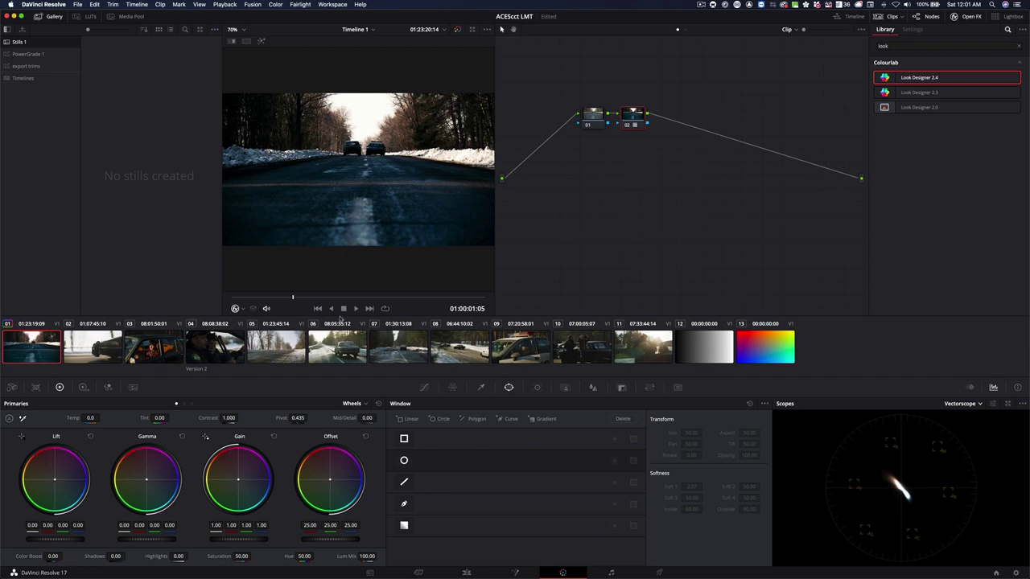
At a later frame, raise node 01's lift to 0.05
left_click_drag(293, 298, 357, 309)
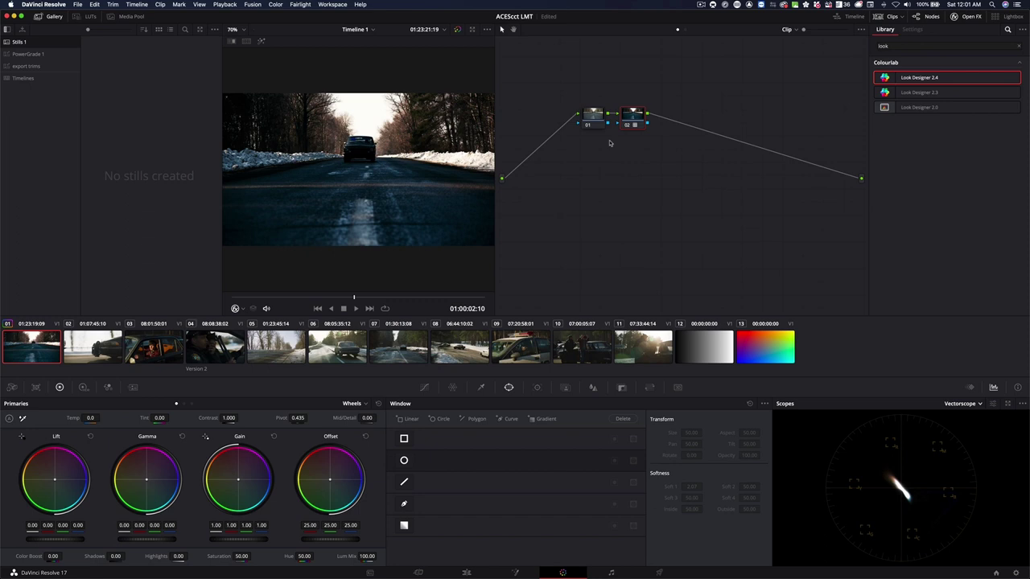
left_click(590, 124)
left_click_drag(38, 540, 55, 540)
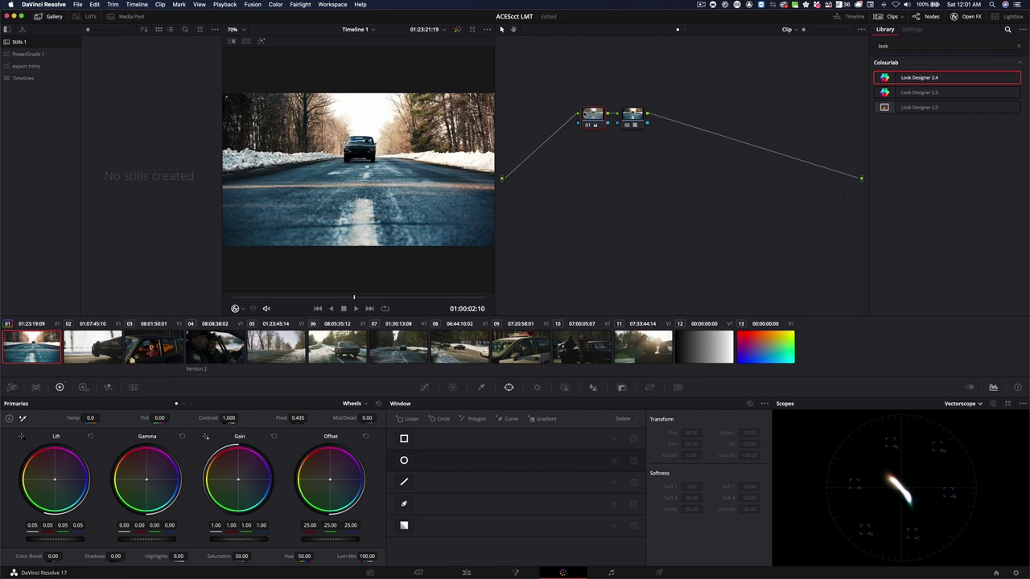
Reset node 01's grade, reposition node 02 and add another node after it
right_click(591, 117)
left_click(627, 123)
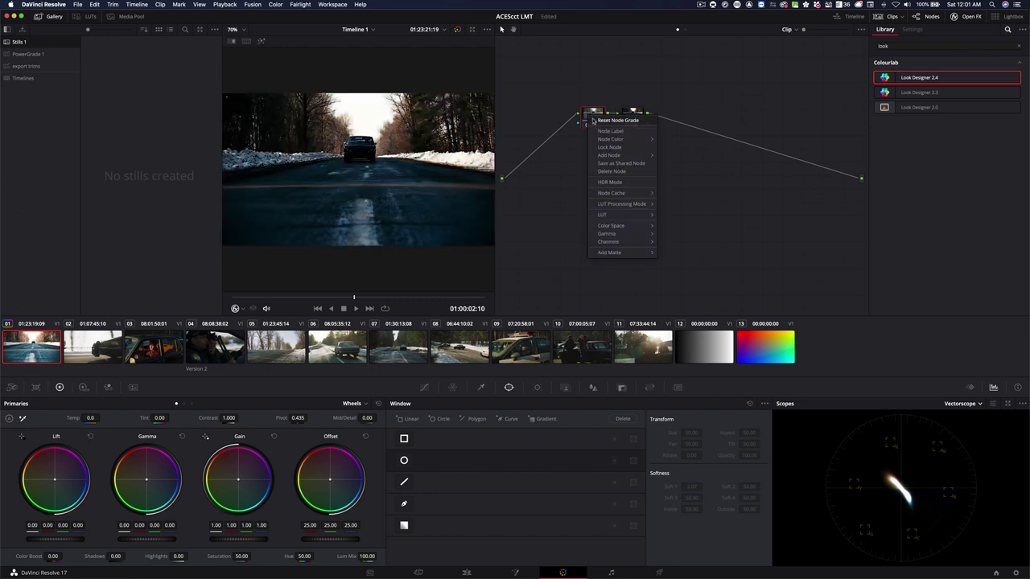
left_click_drag(634, 122, 699, 122)
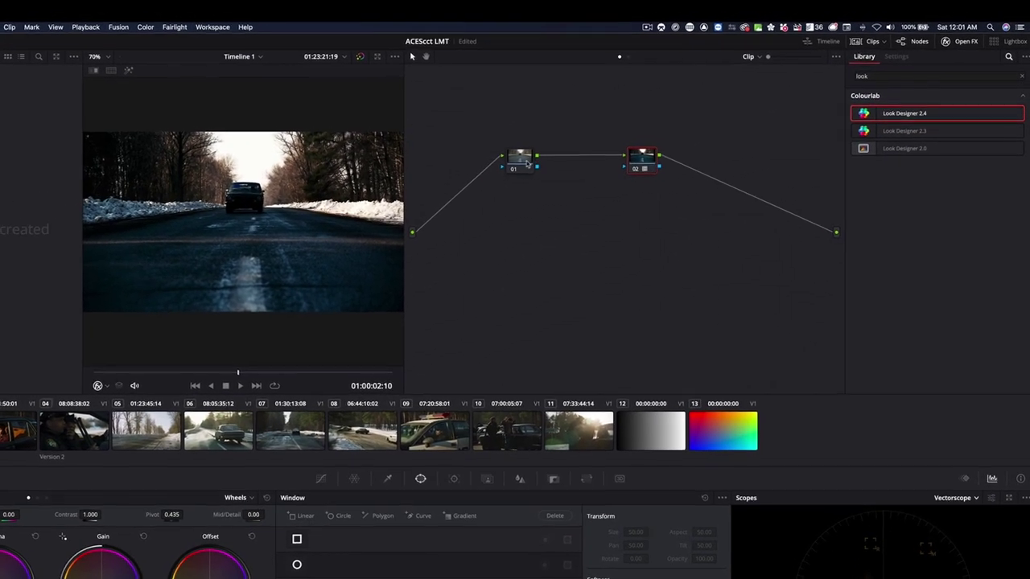
key("alt+s")
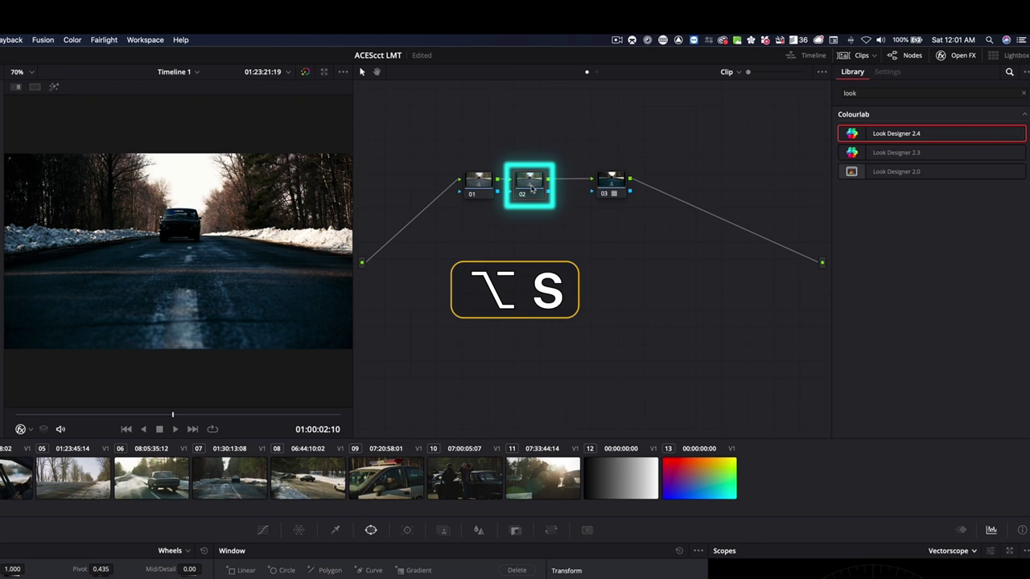
Apply Color Space Transform to node 02 with input ACES (AP1) and ACEScct gamma
left_click(858, 94)
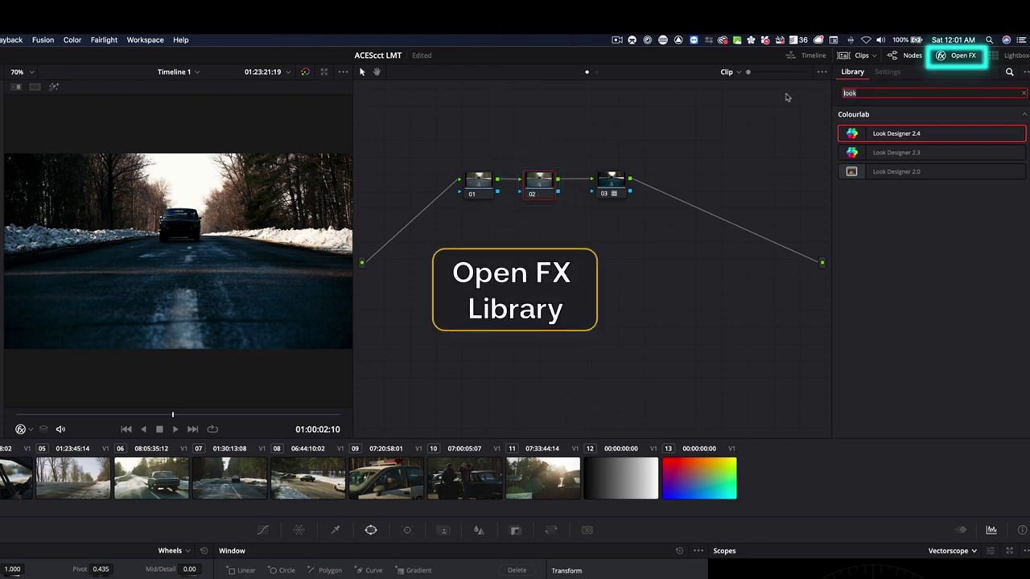
key("BackSpace")
key("BackSpace")
key("BackSpace")
key("BackSpace")
type("colo")
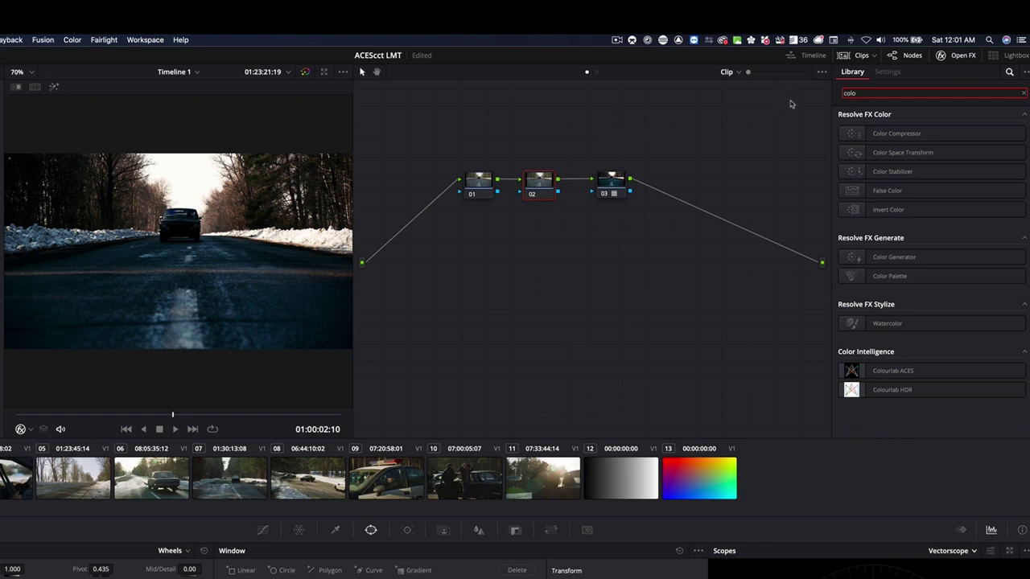
left_click_drag(902, 153, 544, 193)
left_click(944, 149)
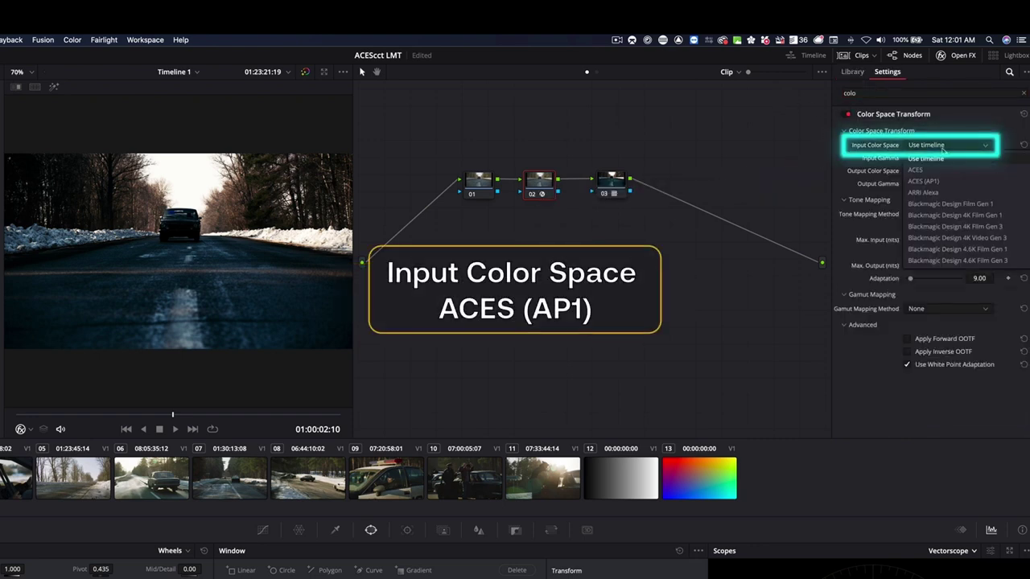
left_click(924, 181)
left_click(933, 159)
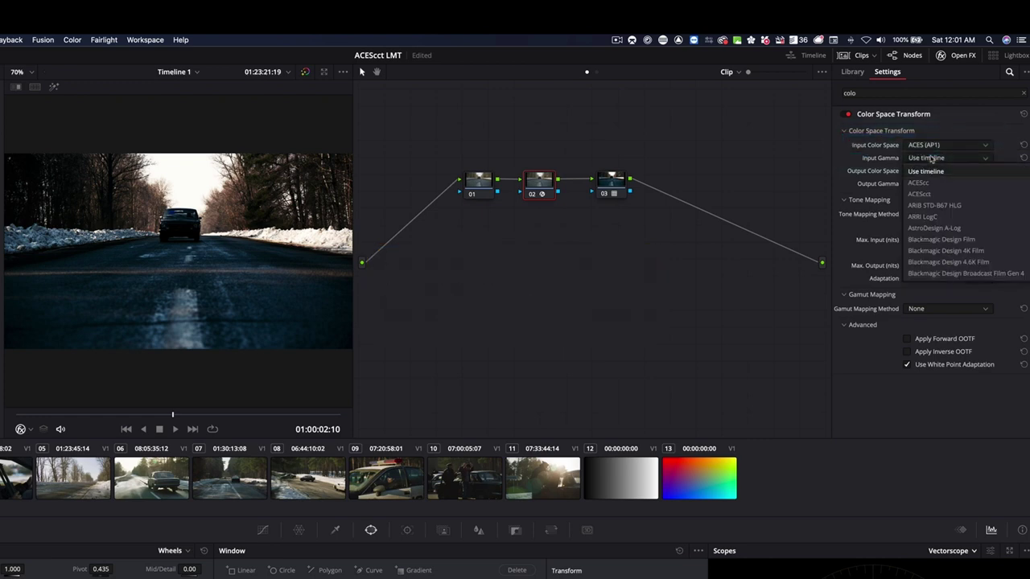
left_click(924, 194)
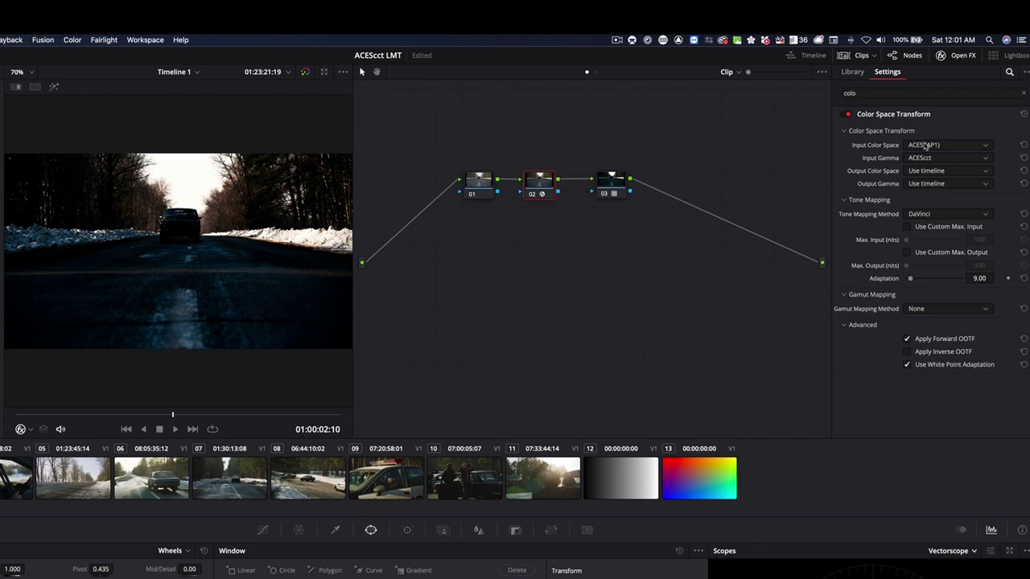
Set the transform's output to Rec.709 colour space with Cineon Film Log gamma
left_click(915, 172)
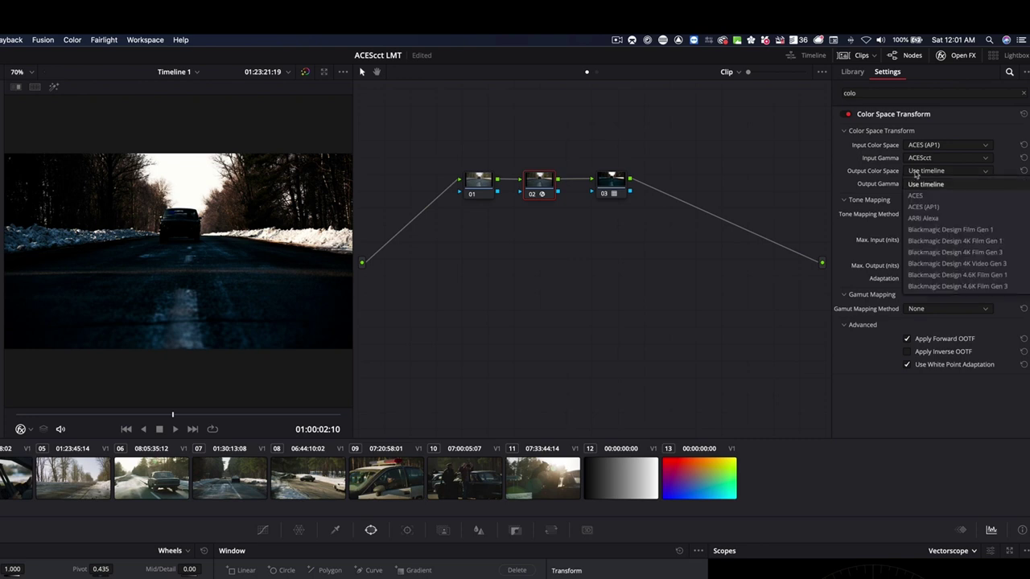
scroll(938, 206, "down", 5)
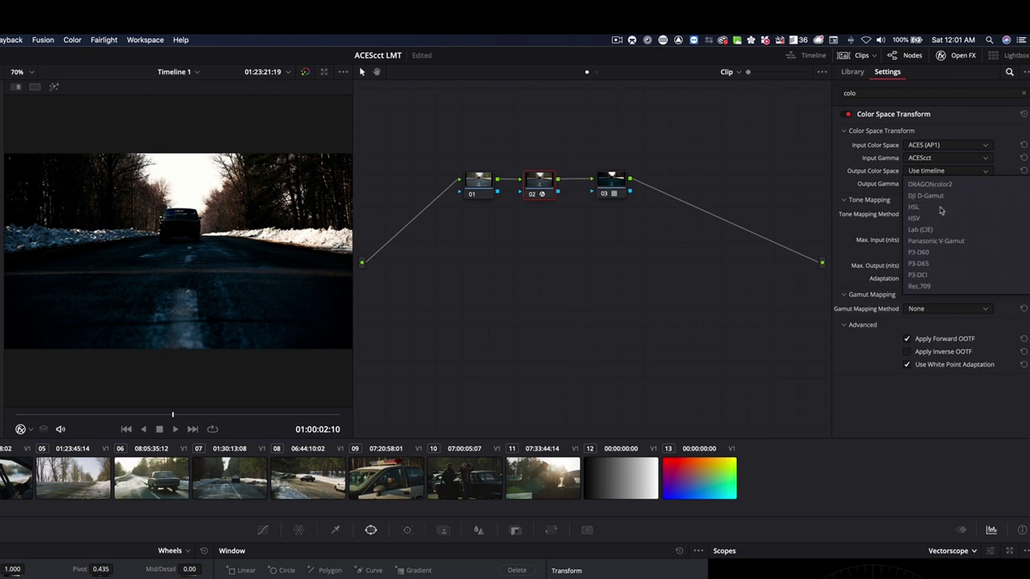
left_click(950, 285)
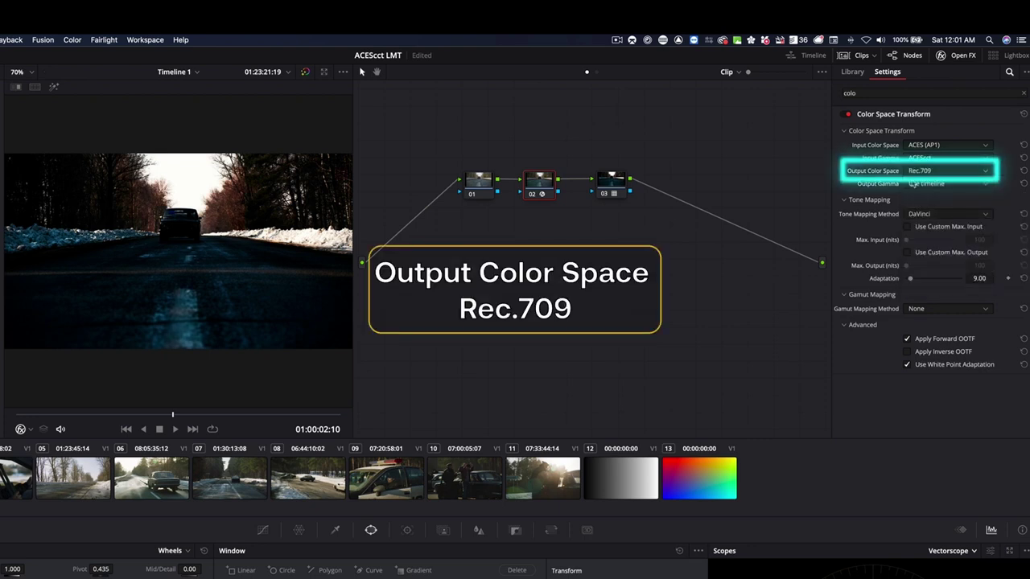
left_click(914, 184)
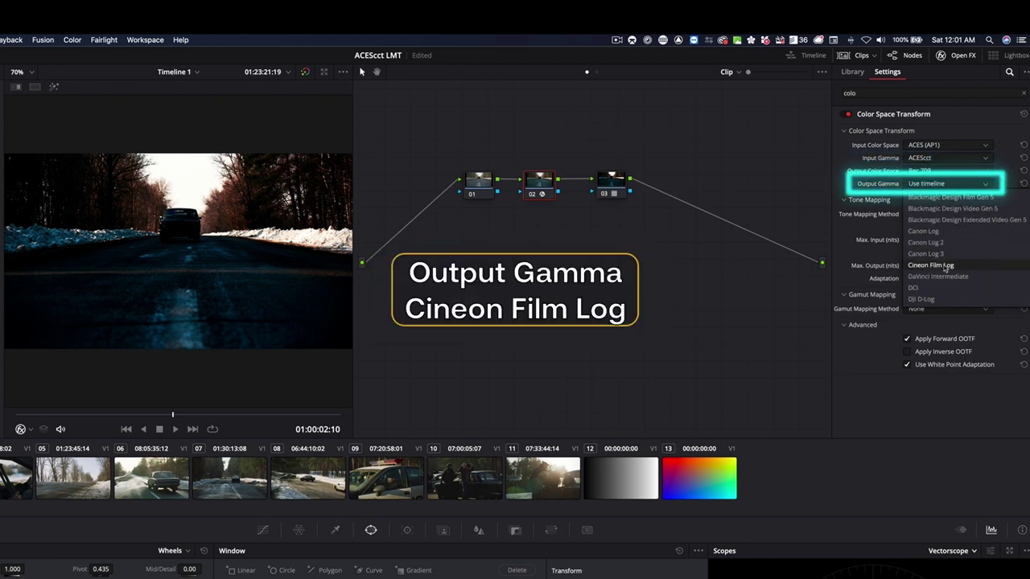
left_click(943, 268)
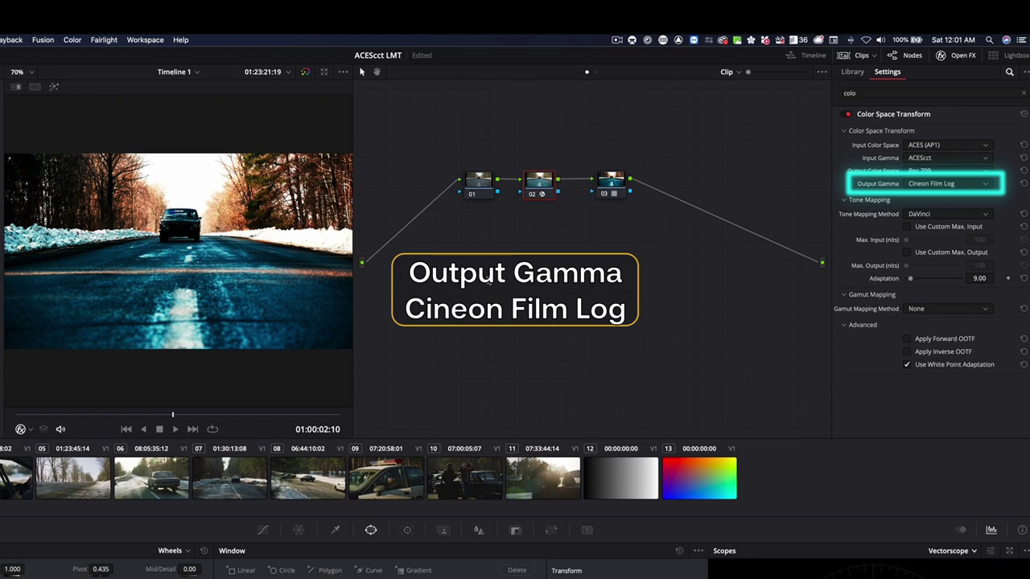
Label node 02 'cineon' and node 03 'film lut'
right_click(539, 192)
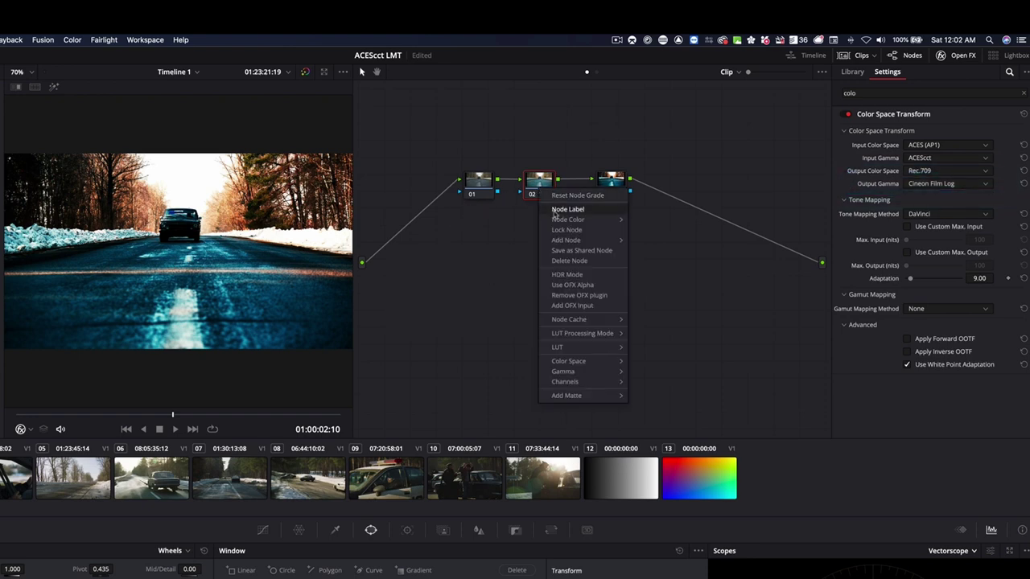
left_click(554, 214)
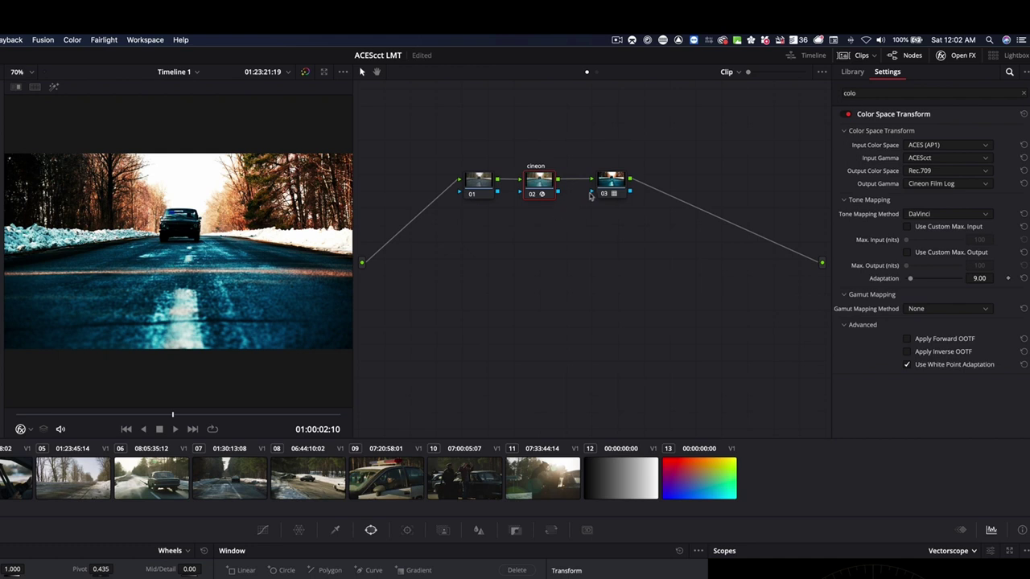
left_click_drag(618, 188, 600, 190)
right_click(599, 190)
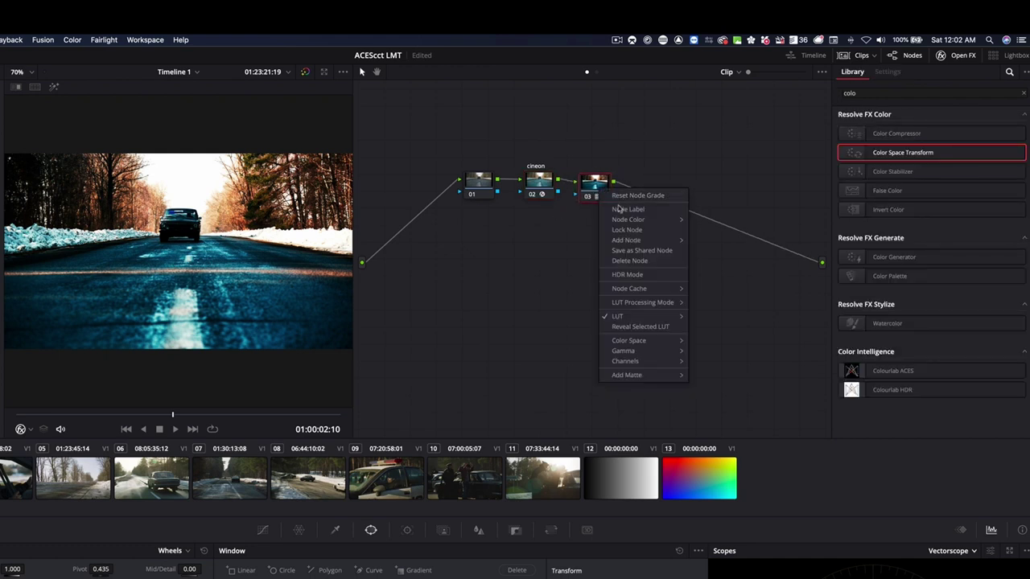
left_click(627, 210)
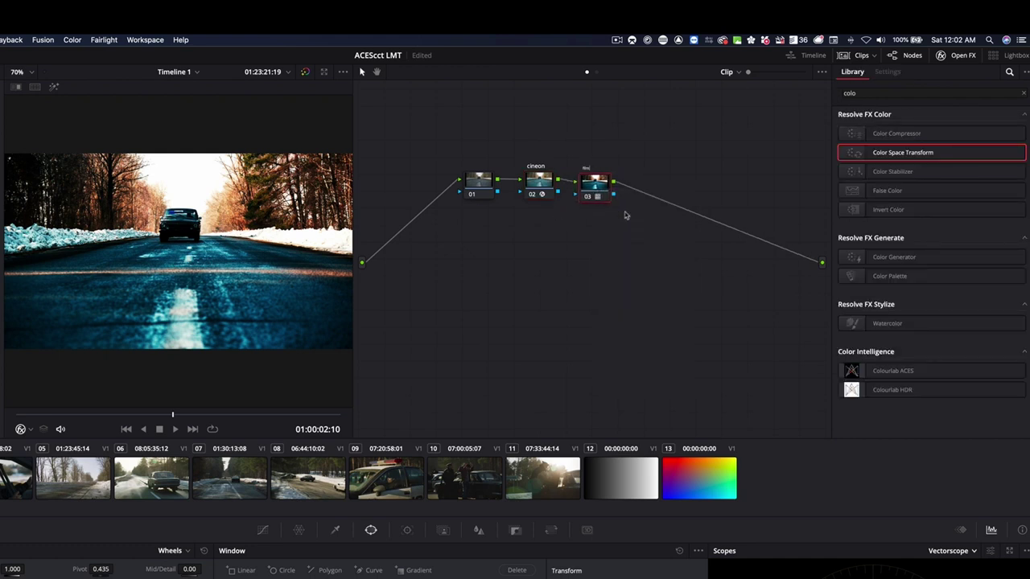
key("Return")
Add node 04 with a Color Space Transform whose input is Rec.709, Gamma 2.4
left_click_drag(596, 195, 599, 196)
key("alt+s")
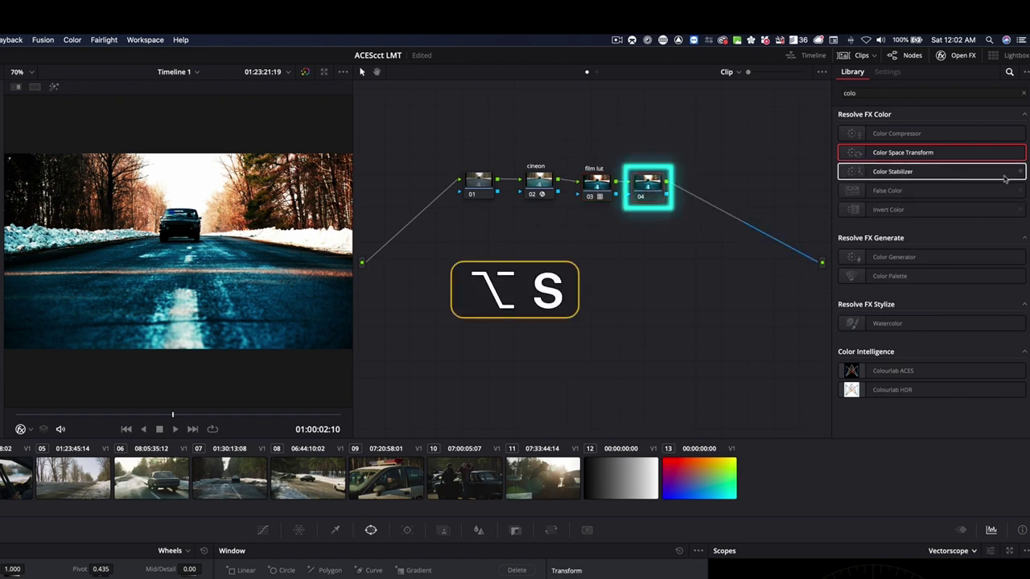
left_click_drag(851, 152, 643, 196)
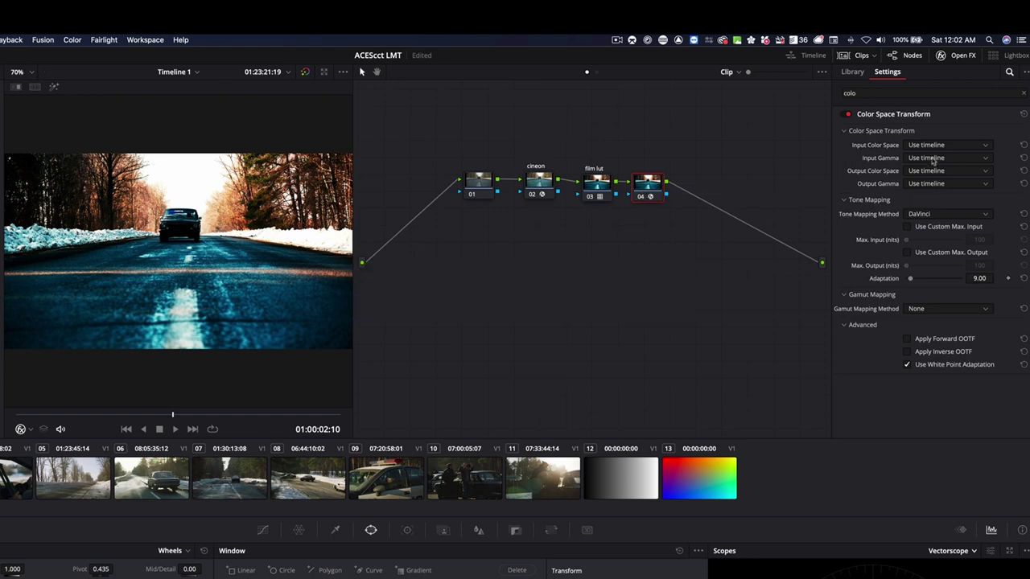
left_click(936, 147)
scroll(950, 234, "down", 5)
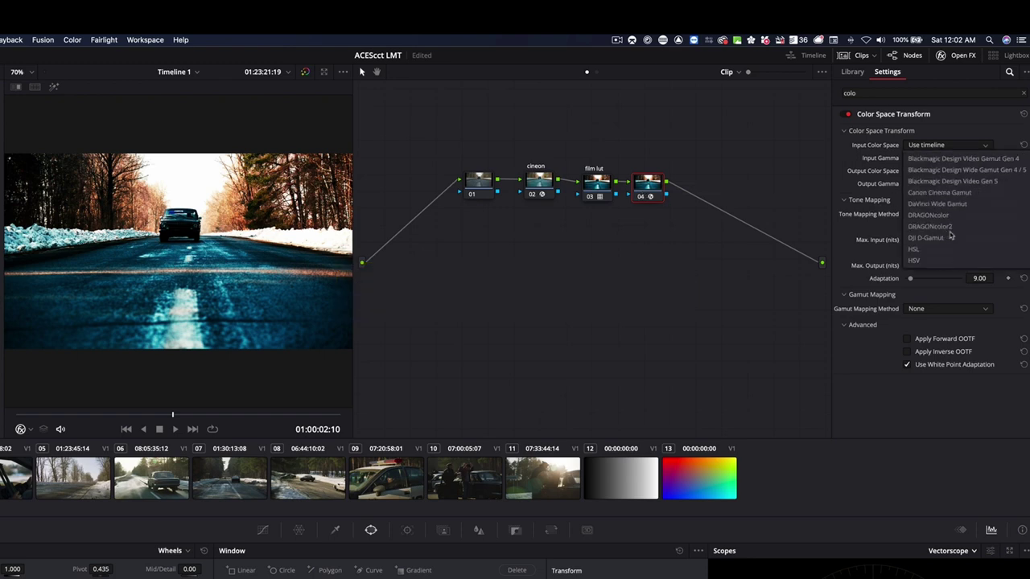
scroll(946, 225, "down", 3)
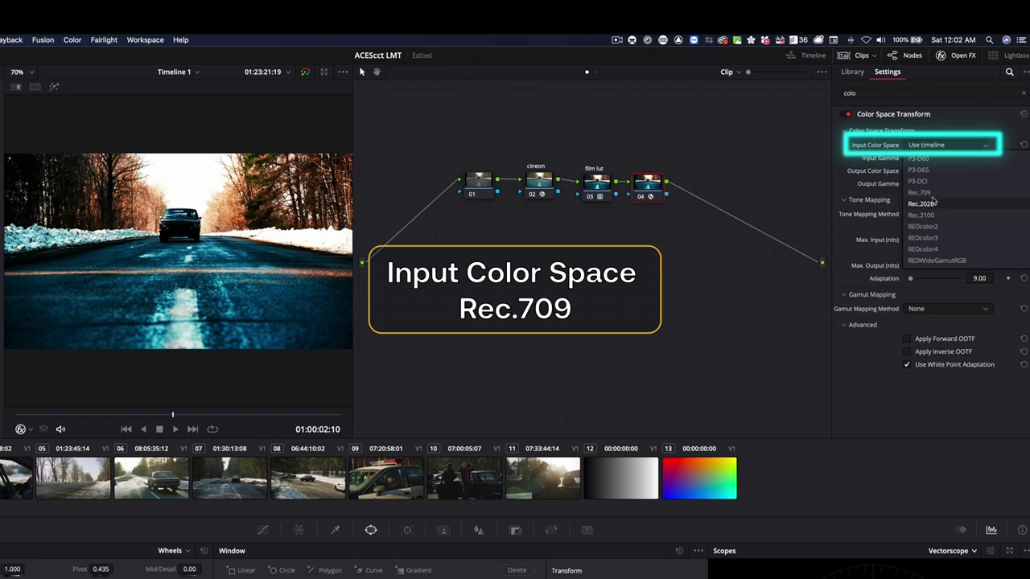
left_click(930, 195)
left_click(946, 157)
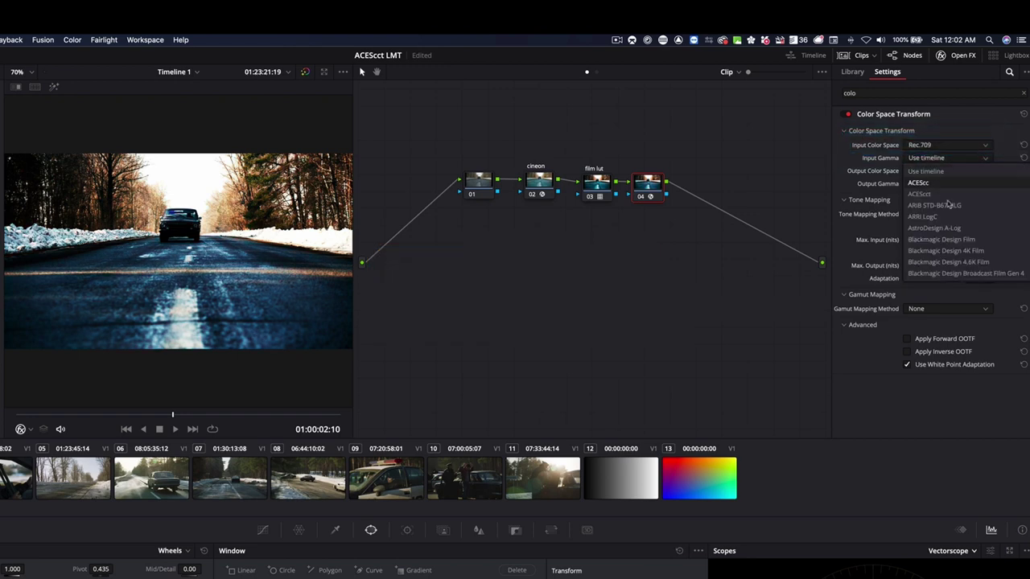
scroll(956, 228, "down", 3)
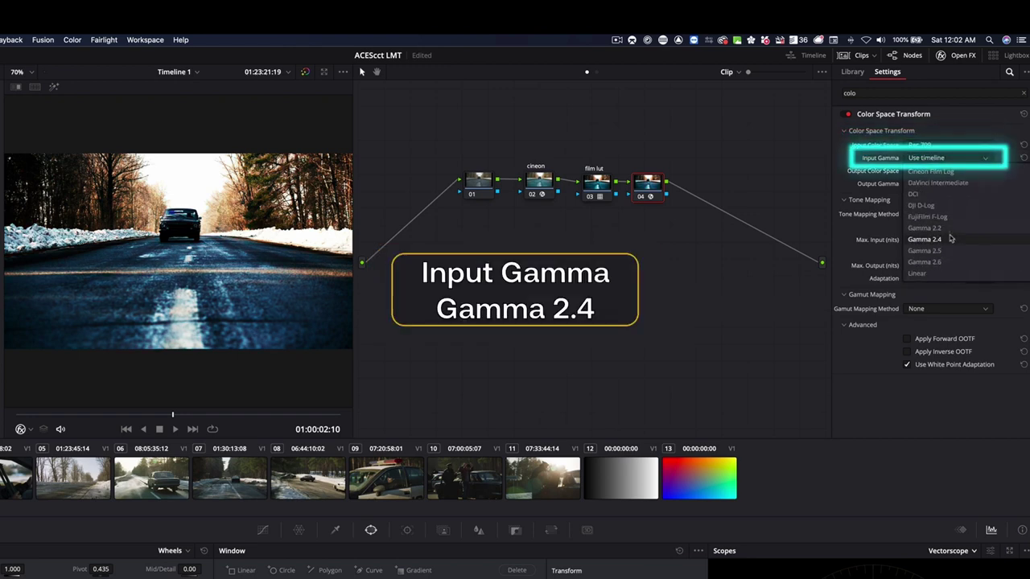
left_click(950, 237)
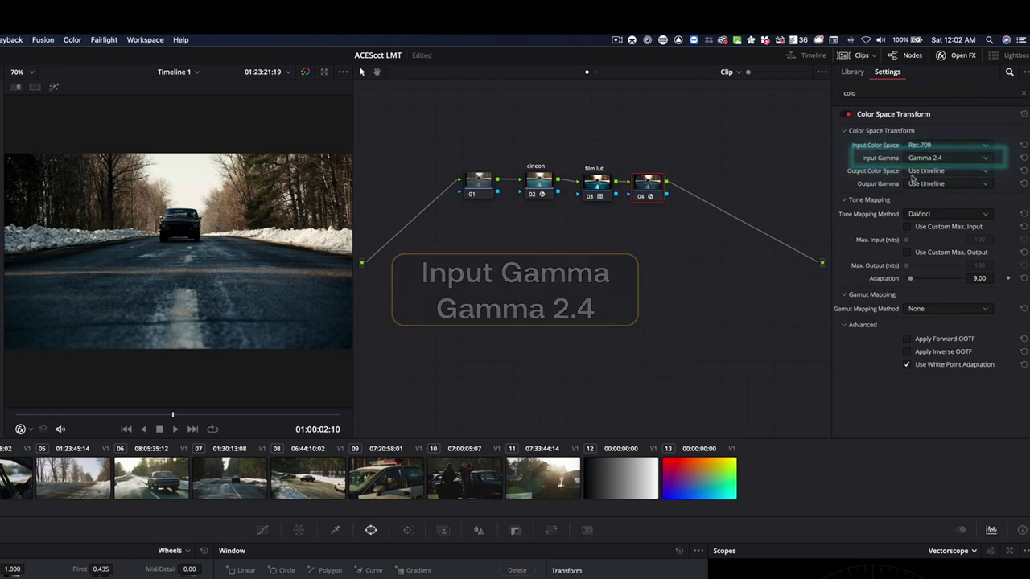
Set node 04's output to ACES (AP1) with ACEScct gamma and scrub to check
left_click(918, 174)
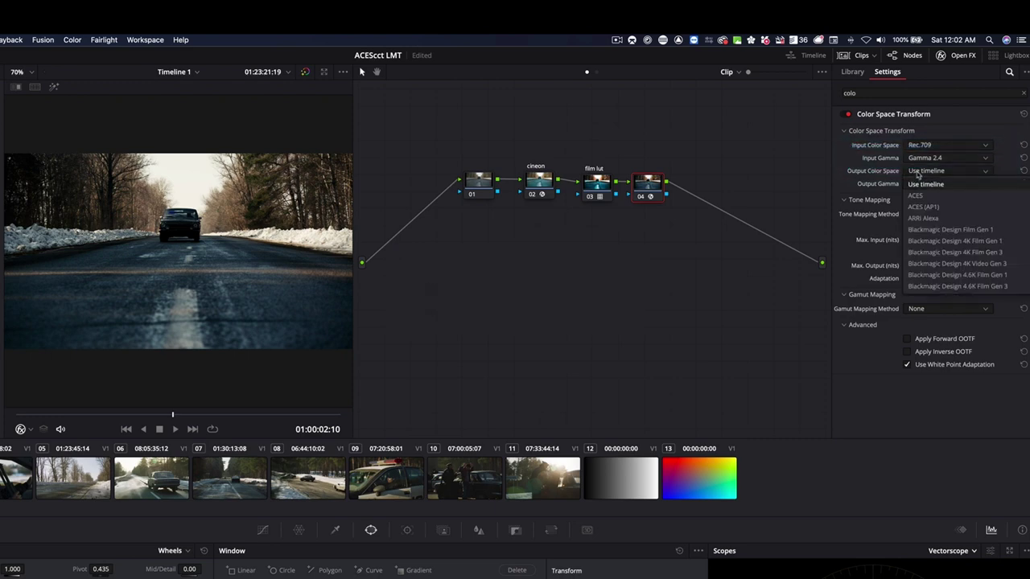
left_click(923, 207)
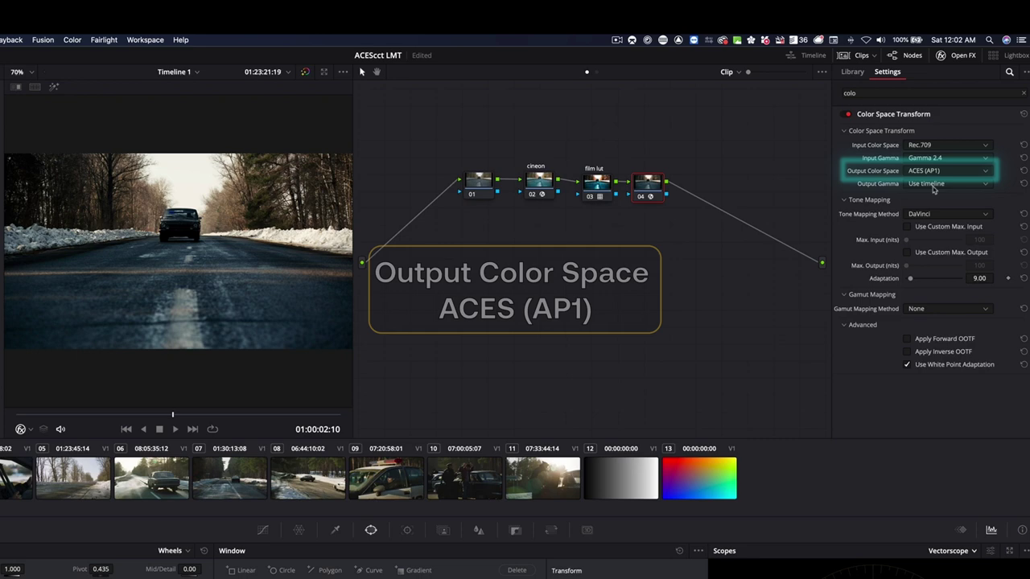
left_click(937, 183)
left_click(934, 219)
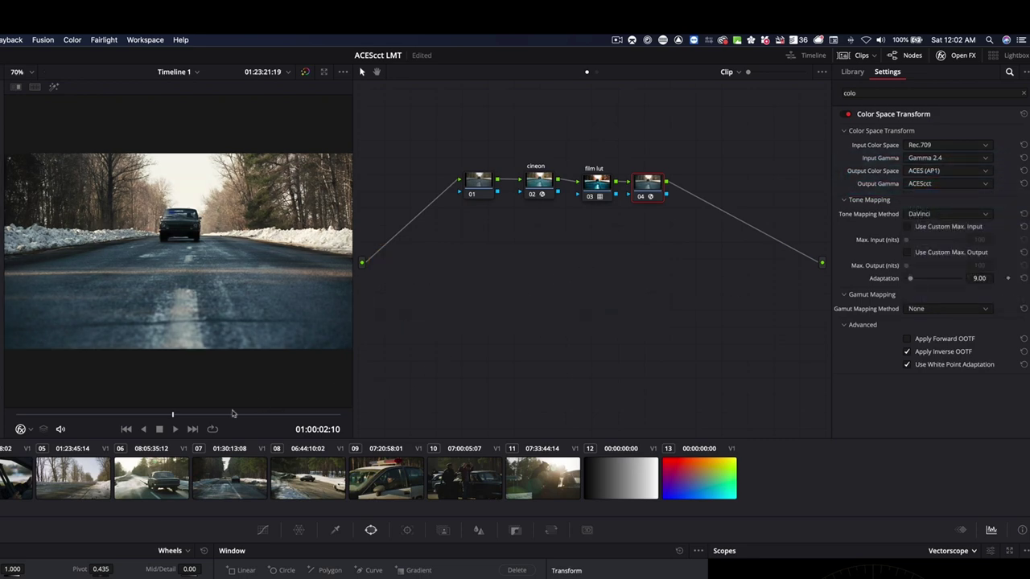
left_click_drag(171, 417, 257, 418)
Review the grade in playback, label node 04 'acescct', and reselect the film lut node
key("space")
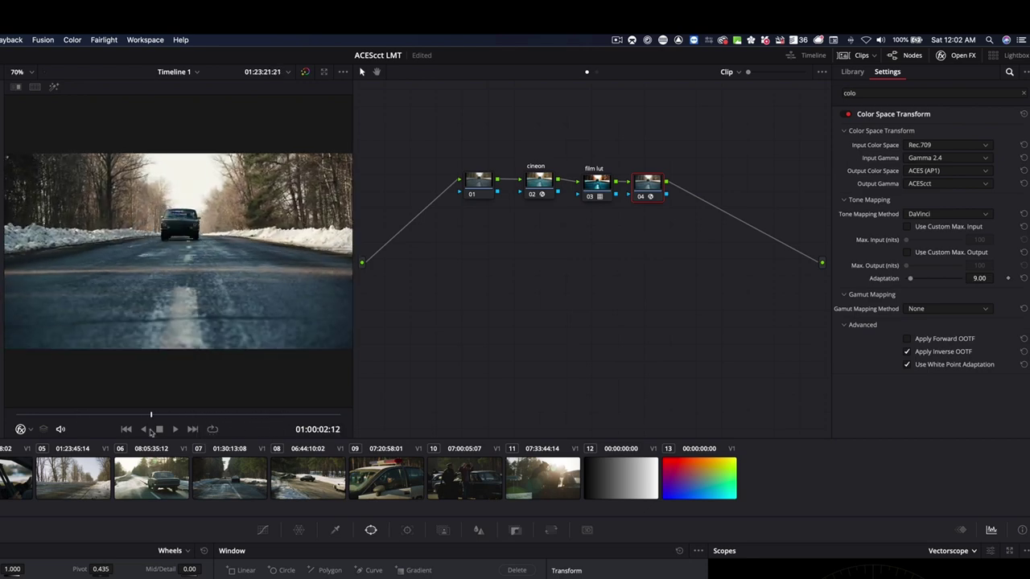
left_click(151, 431)
right_click(648, 185)
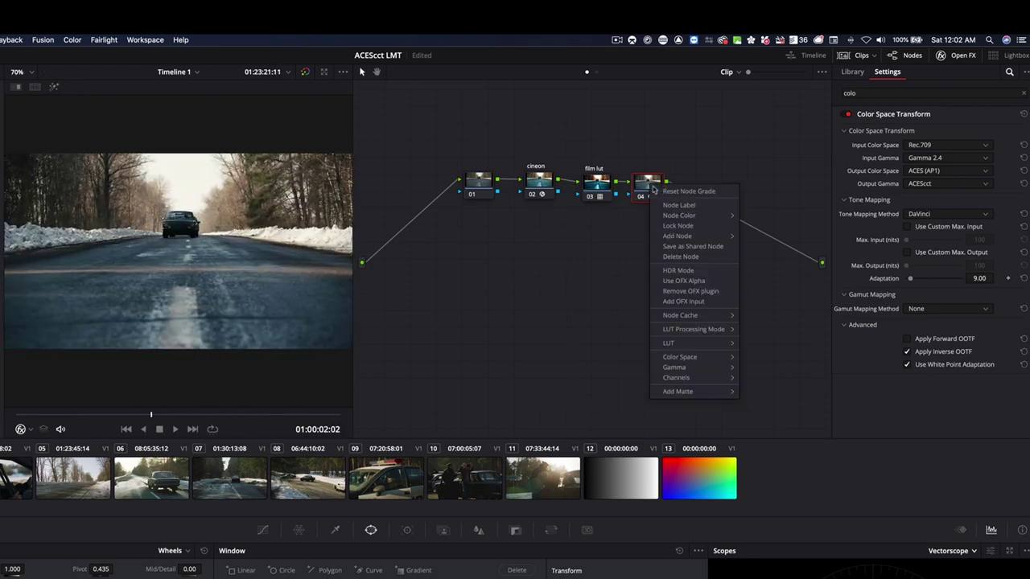
left_click(679, 205)
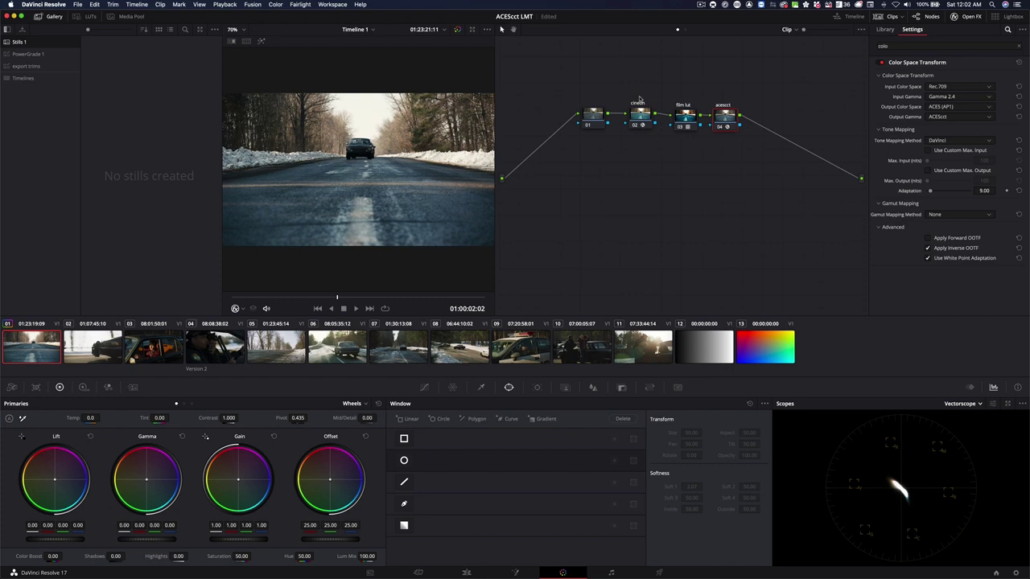
left_click(684, 121)
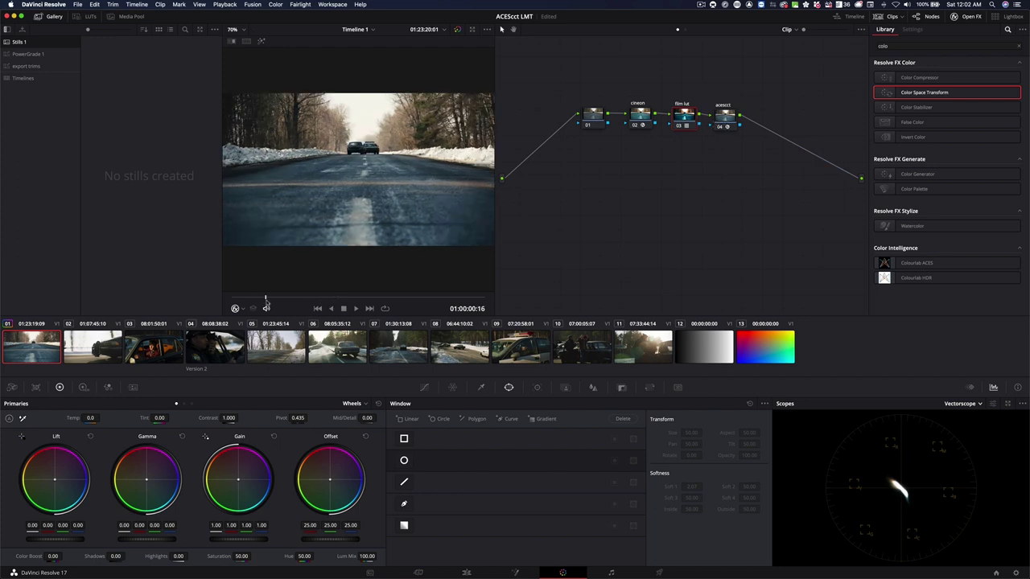
left_click_drag(436, 312, 438, 314)
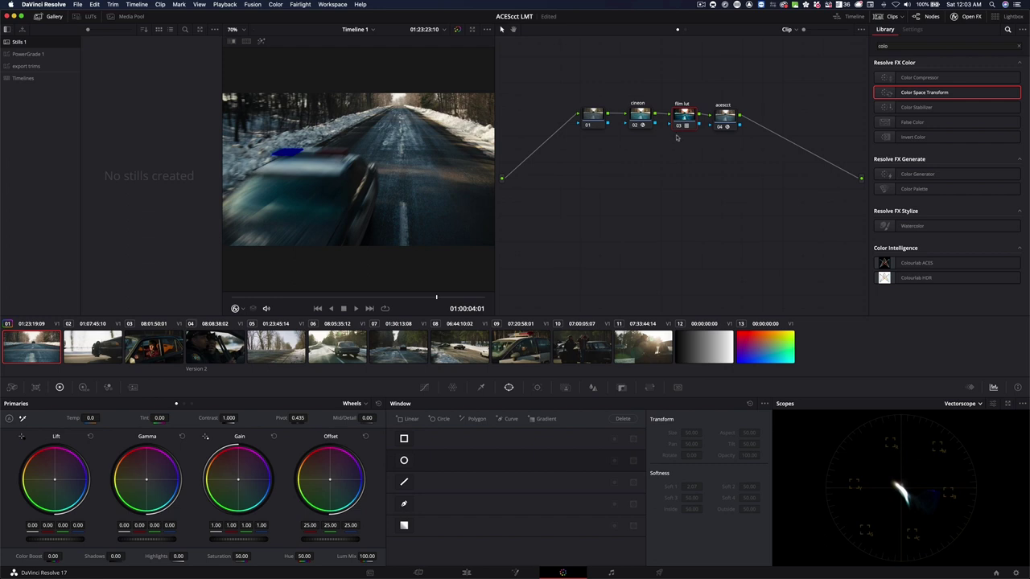
Apply the node grade to greyscale chart clip 12 and show its waveform in floating scopes
left_click(716, 326)
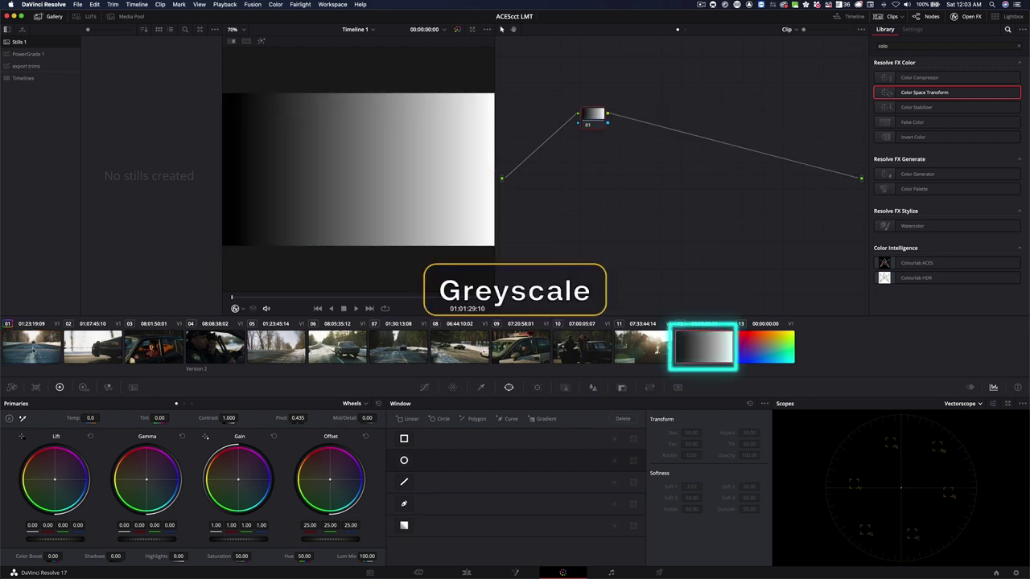
key("ctrl+v")
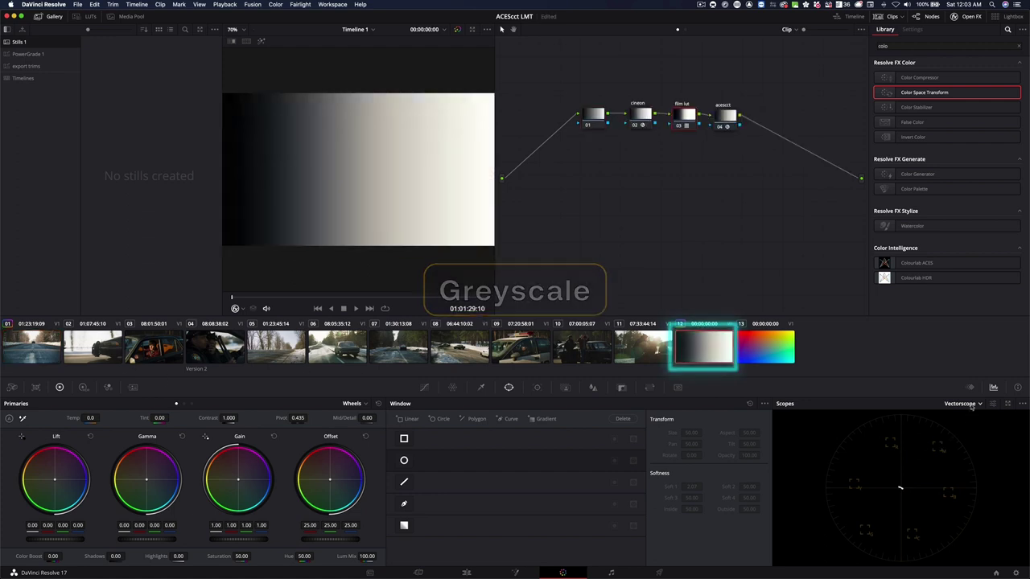
left_click(971, 404)
left_click(961, 418)
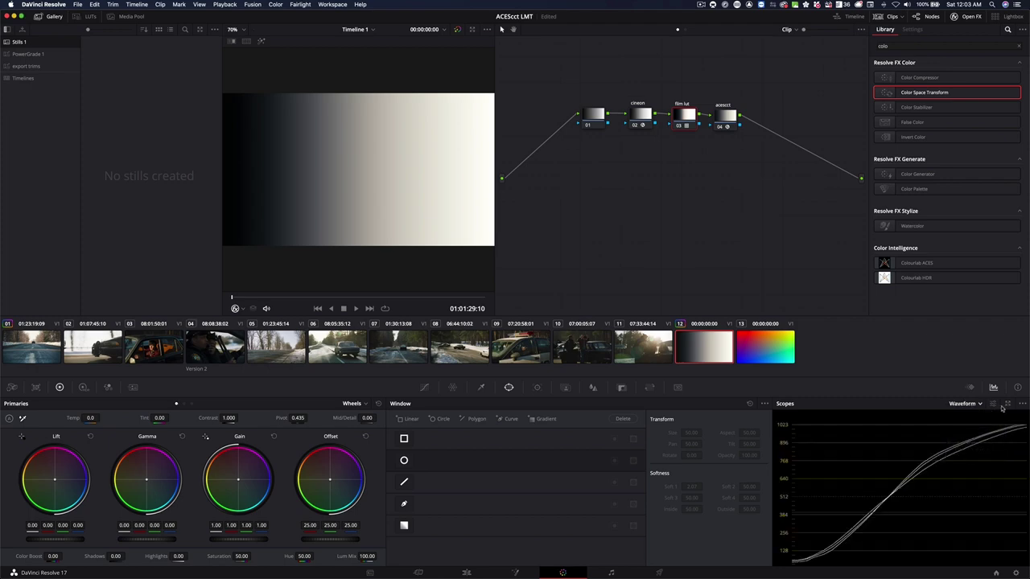
left_click(1007, 405)
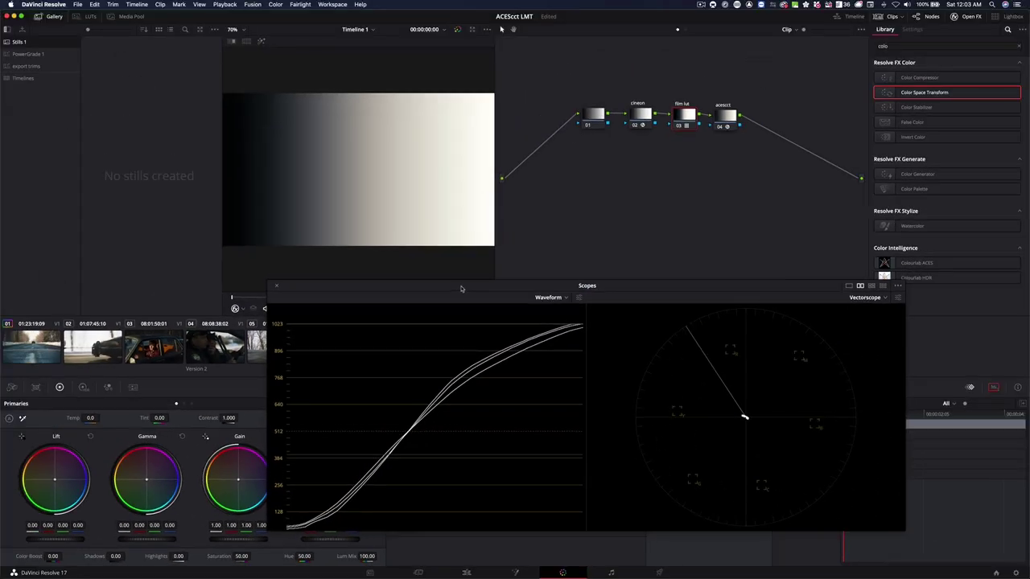
View four-colour gradient chart clip 13 in the floating scopes, then dock them again
left_click_drag(462, 288, 444, 65)
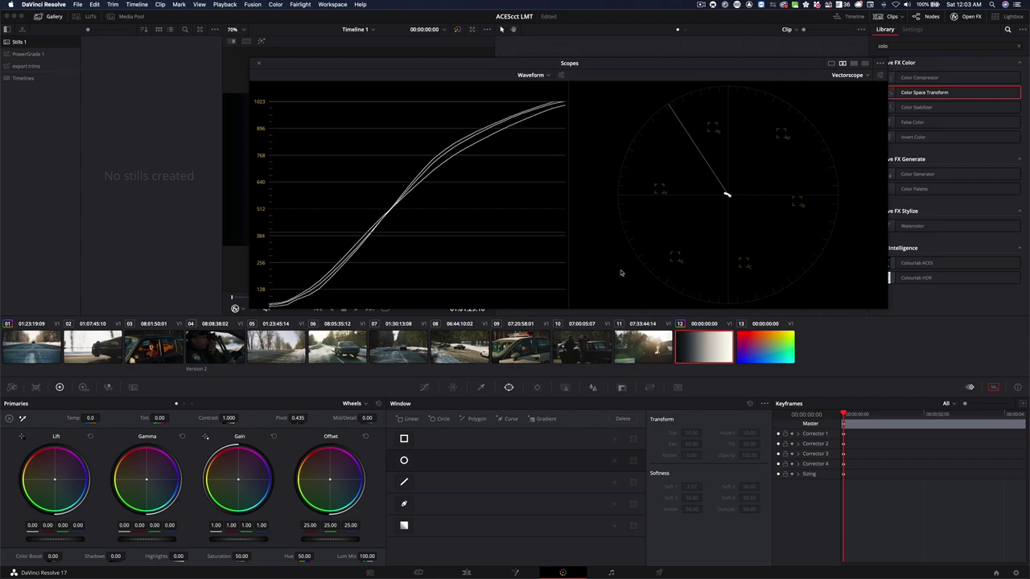
left_click(766, 364)
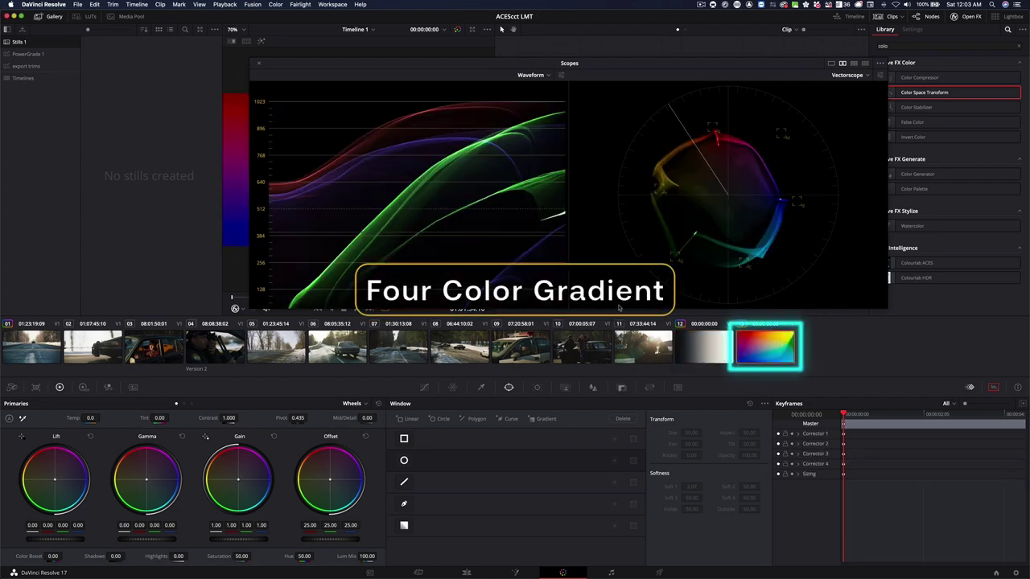
left_click_drag(589, 65, 499, 207)
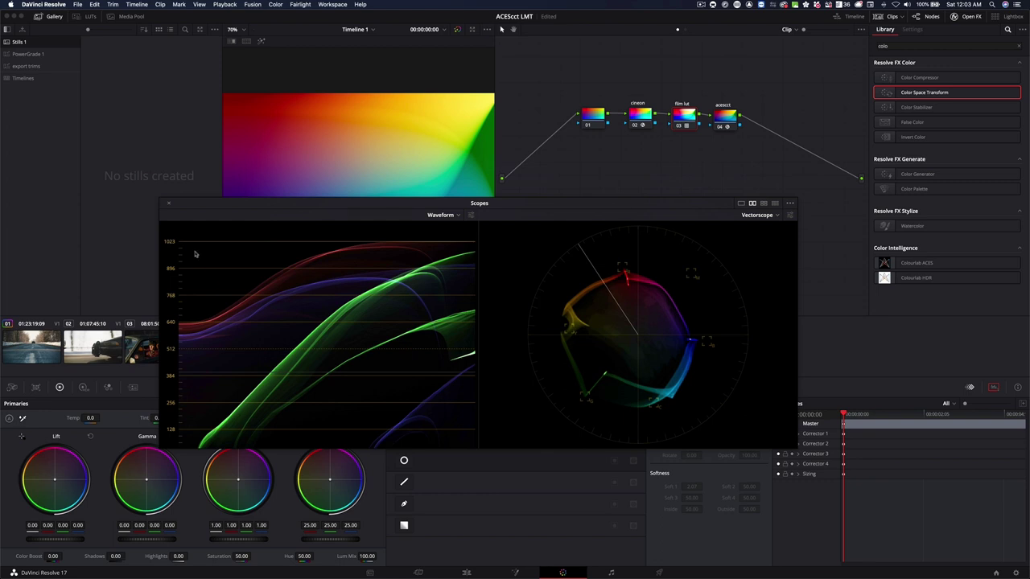
left_click(170, 205)
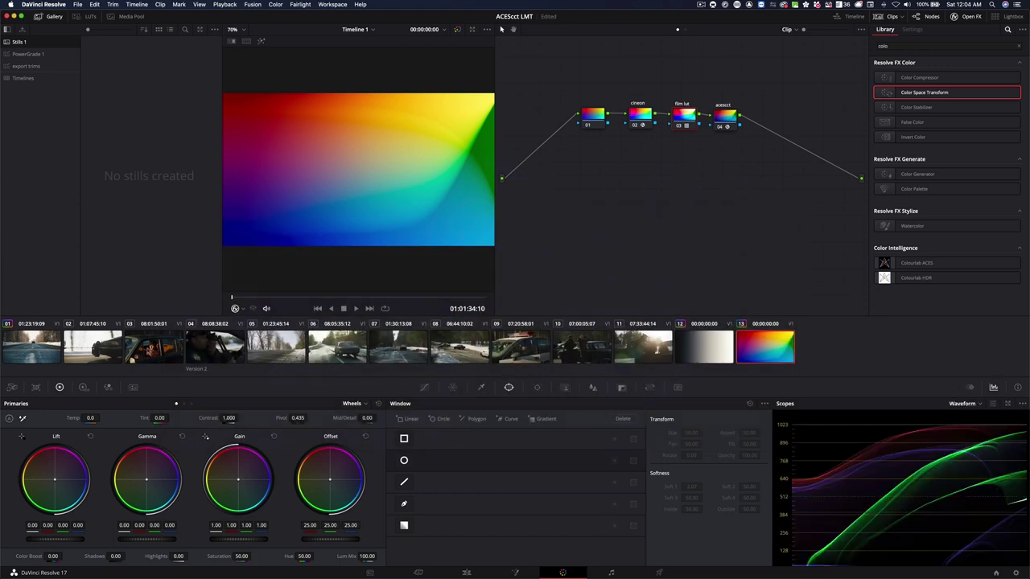
Create a new grade version for road clip 01, reset all grades and nodes, add node 02
left_click(60, 354)
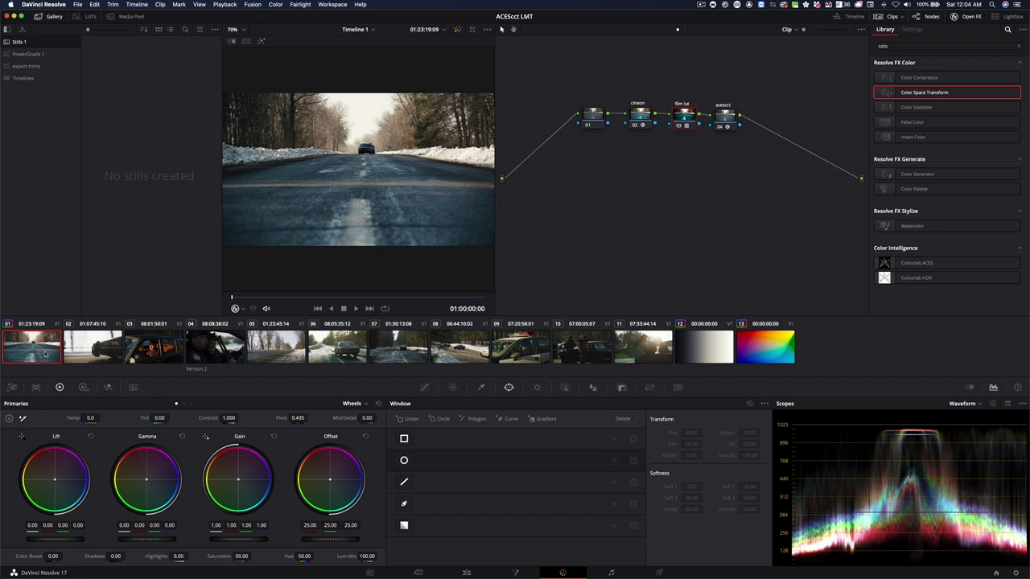
key("super+y")
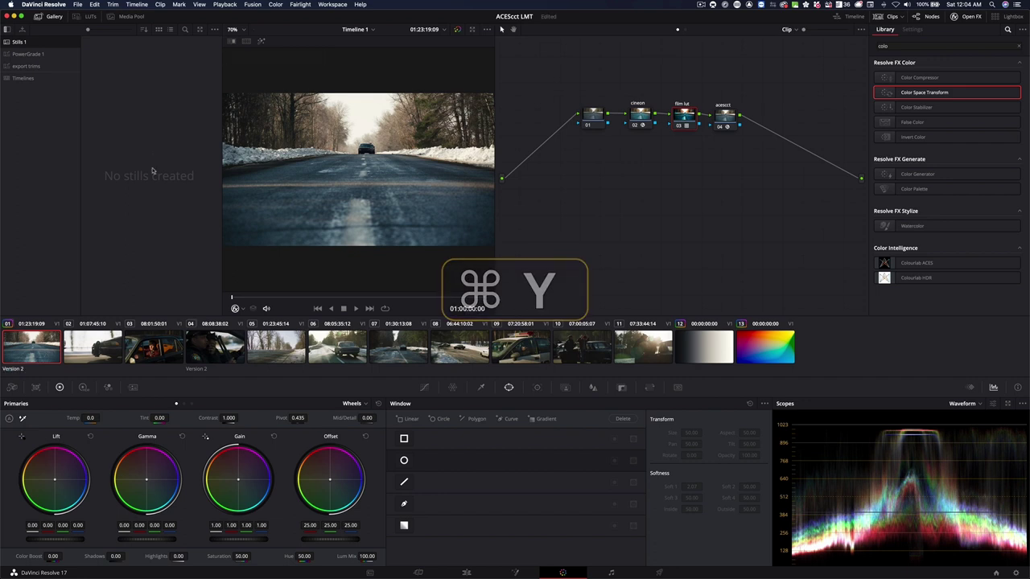
left_click(276, 5)
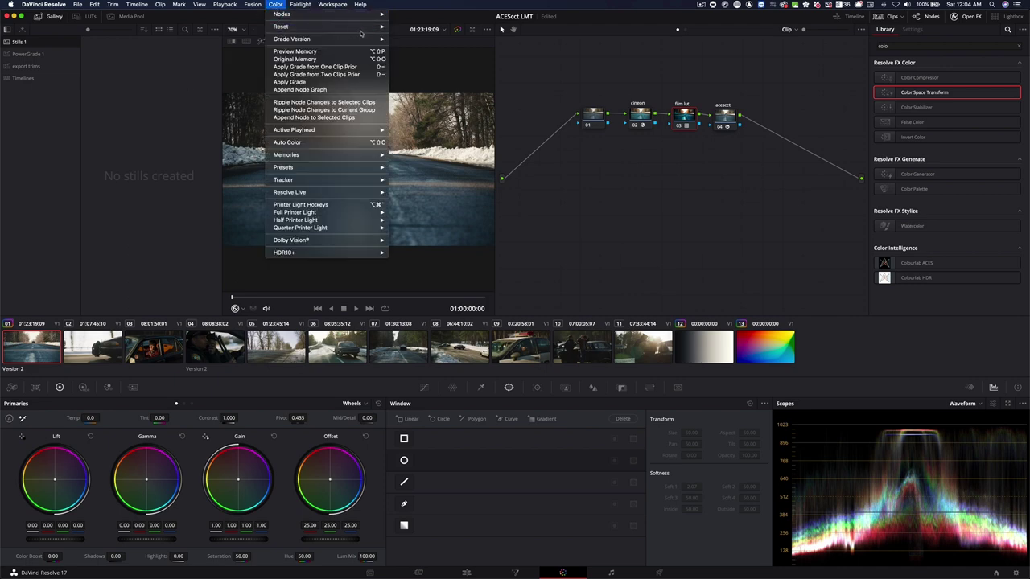
mouse_move(283, 26)
left_click(419, 41)
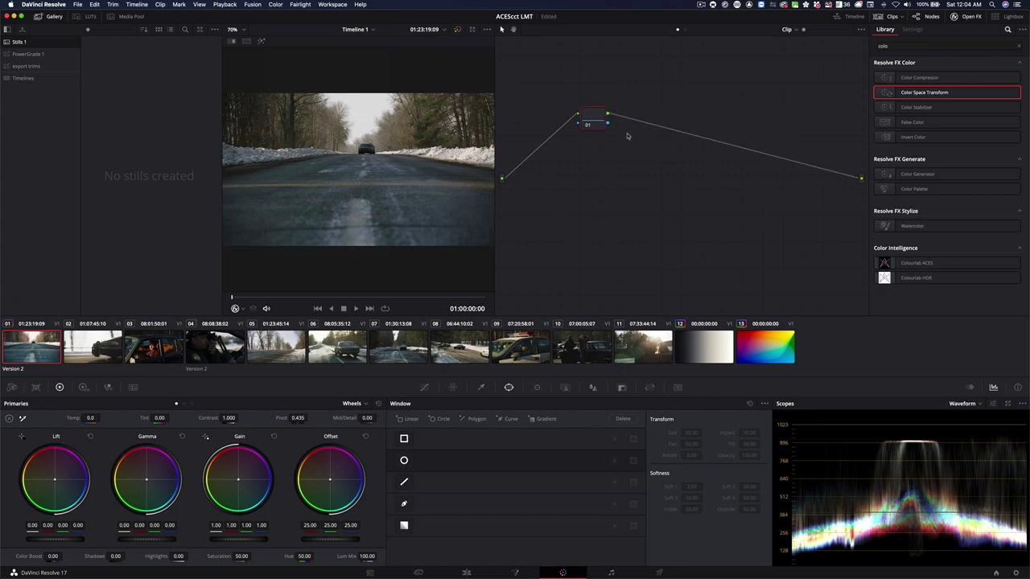
key("alt+s")
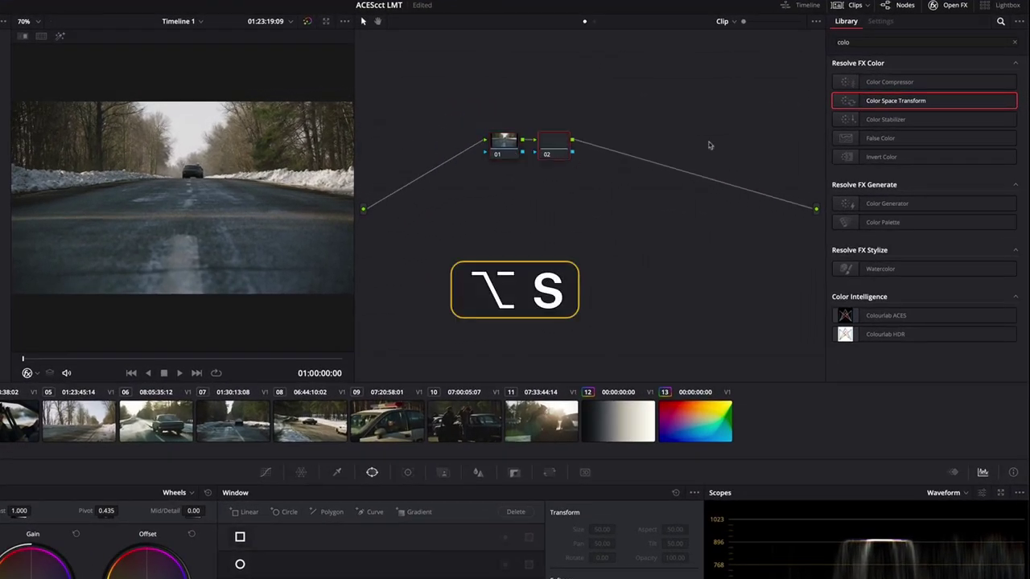
Search the Library for 'look' and apply Look Designer 2.4 to node 02
left_click(864, 45)
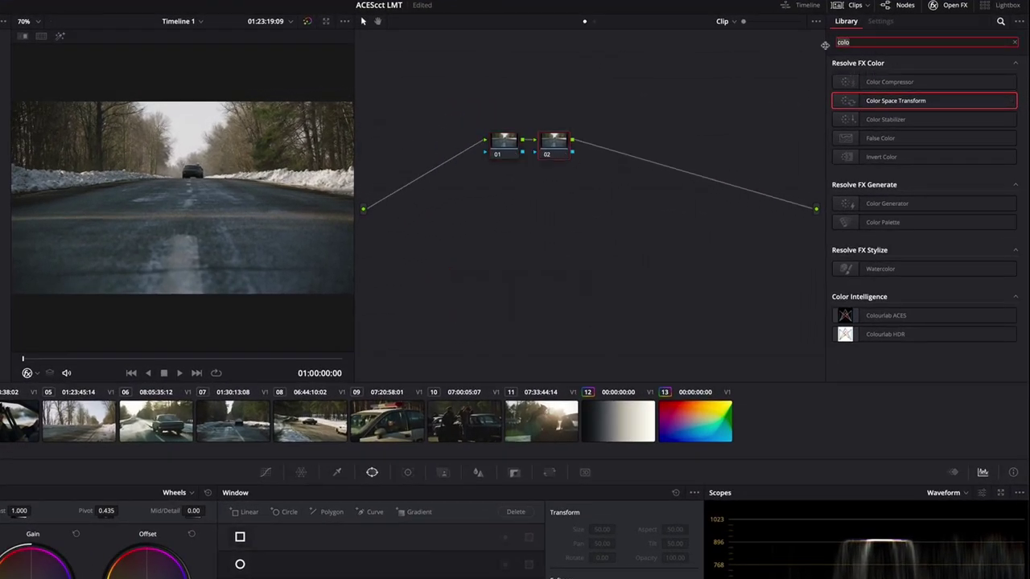
key("BackSpace")
type("look")
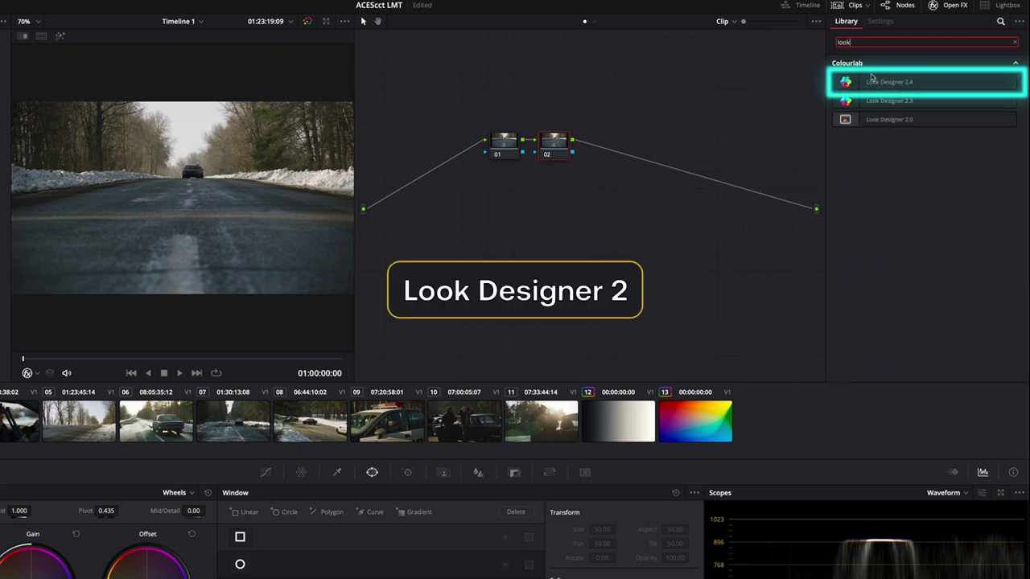
left_click_drag(872, 78, 560, 150)
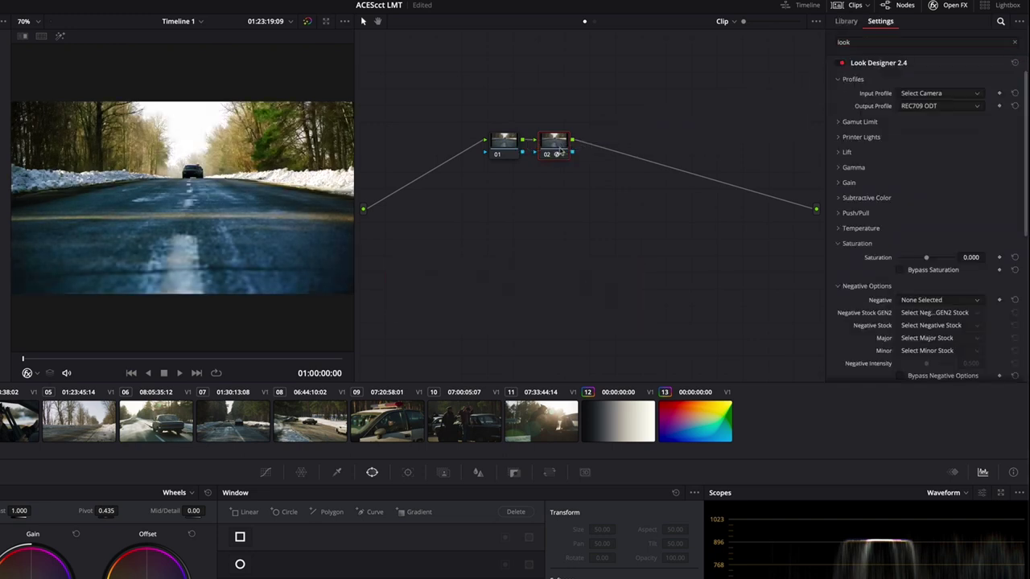
Set Look Designer's input and output profiles both to ACESCCT
left_click(920, 94)
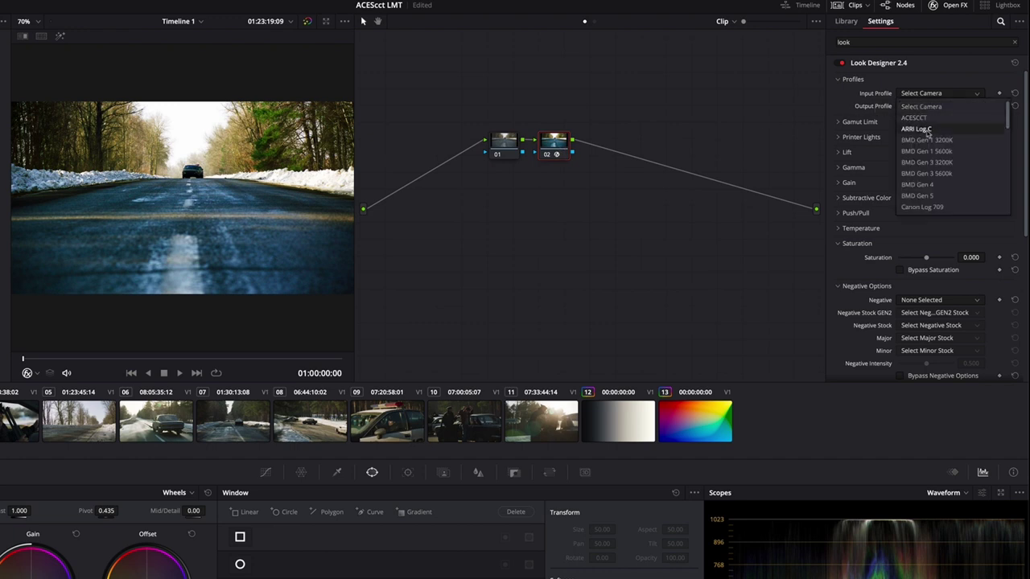
left_click(928, 131)
left_click(925, 94)
left_click(914, 117)
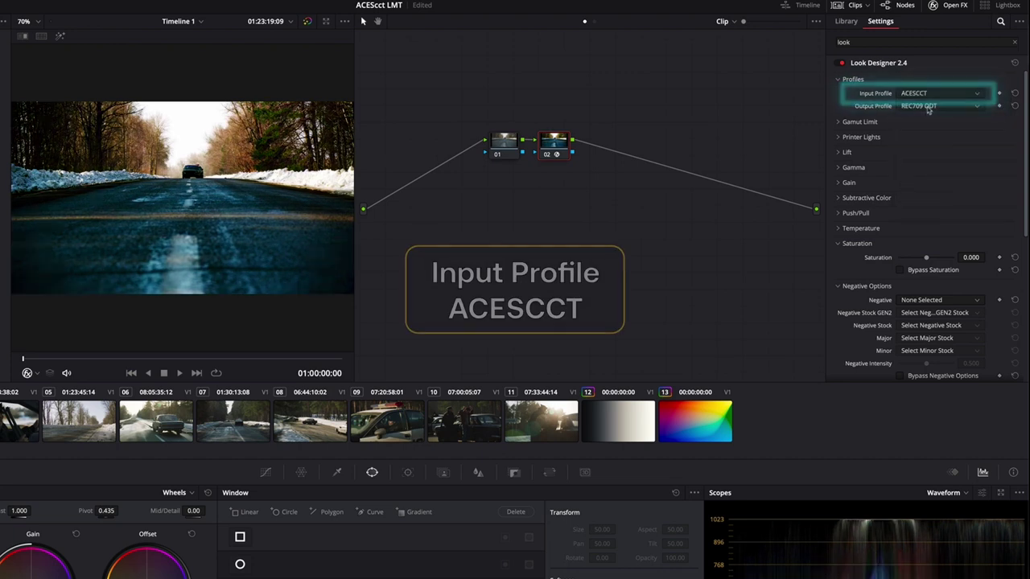
left_click(927, 106)
scroll(929, 129, "up", 5)
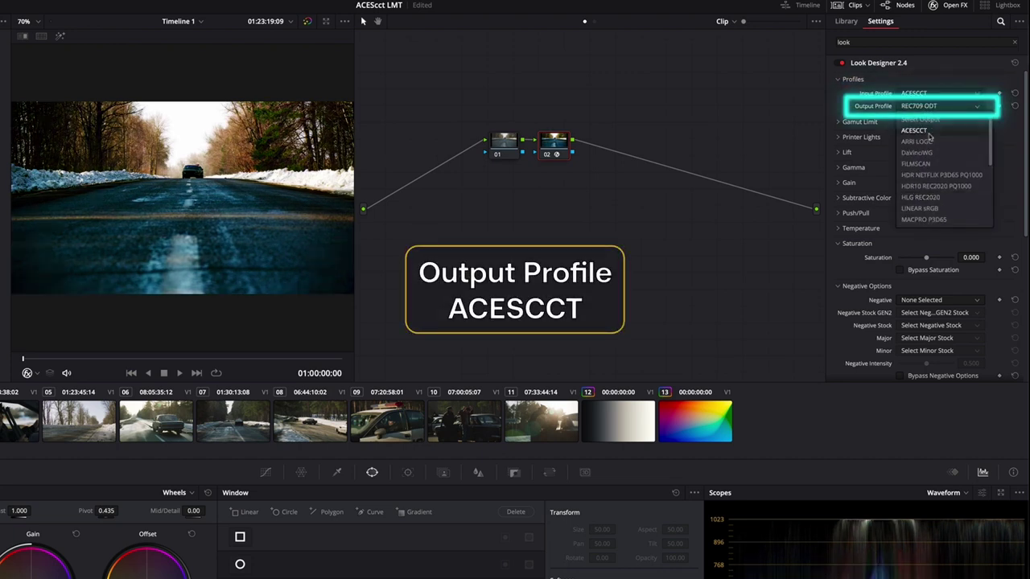
left_click(914, 130)
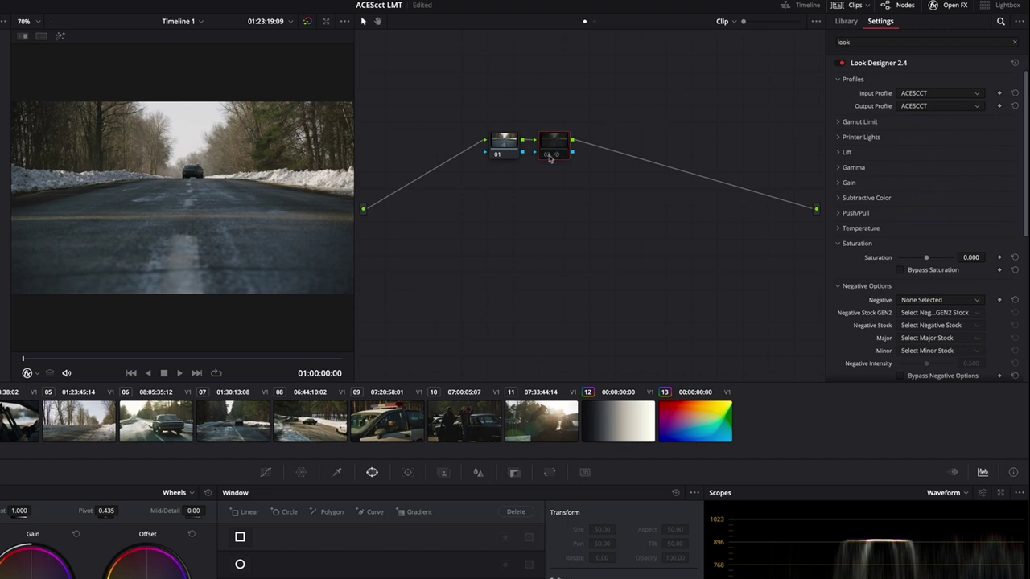
Choose KODAK 2383 MODERN as the Look Designer print stock
scroll(930, 227, "down", 4)
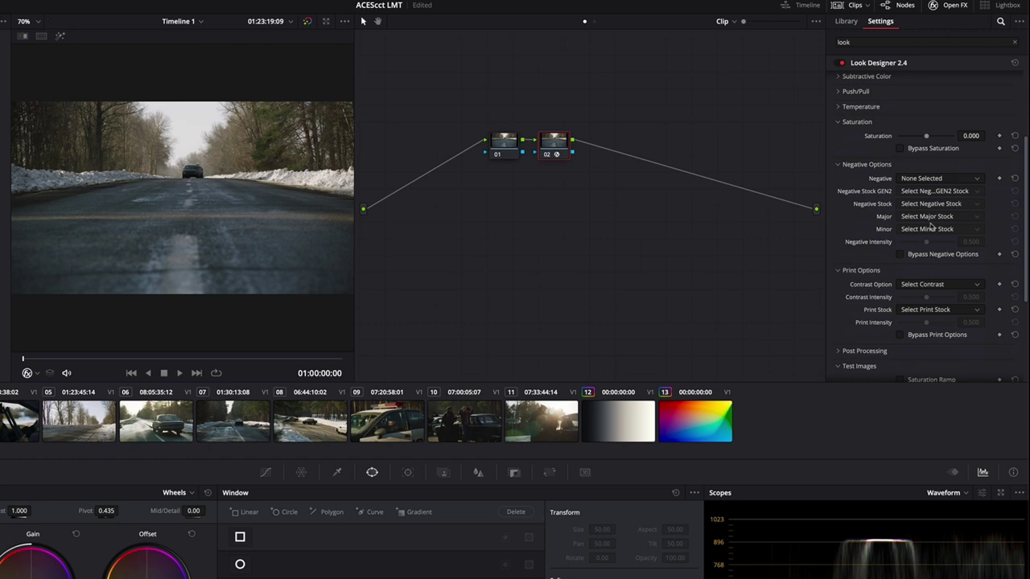
scroll(977, 279, "down", 2)
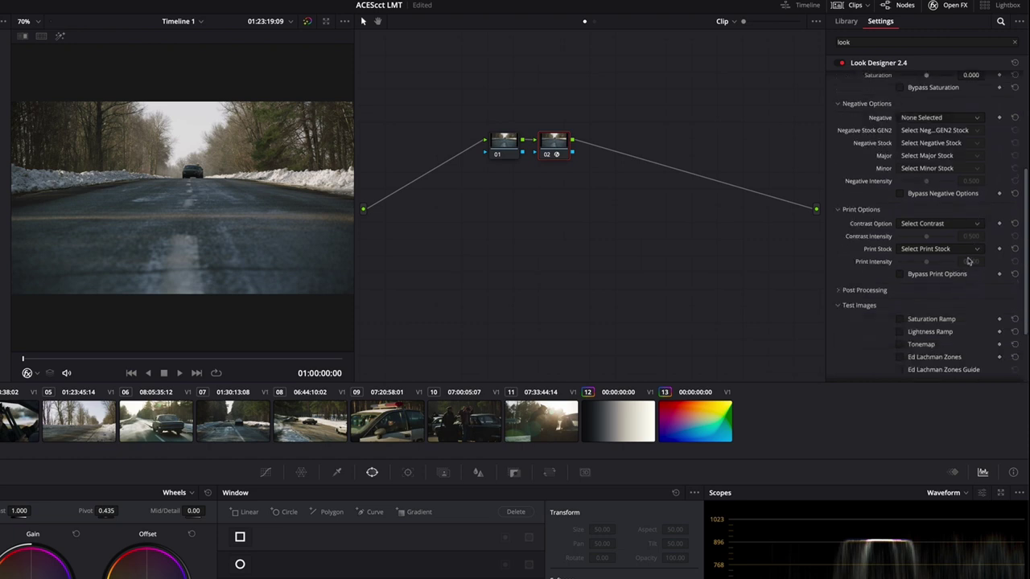
left_click(928, 251)
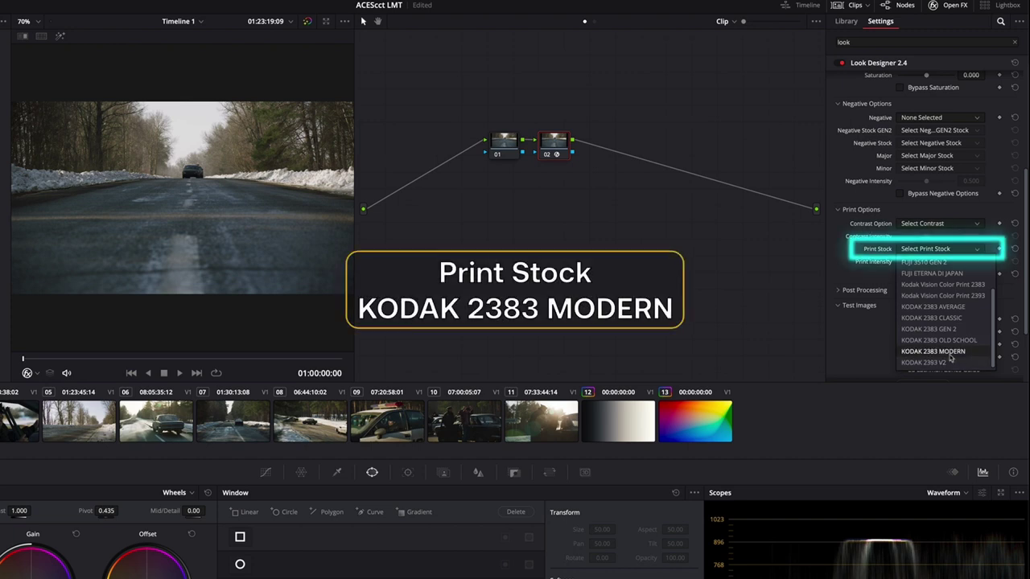
left_click(950, 354)
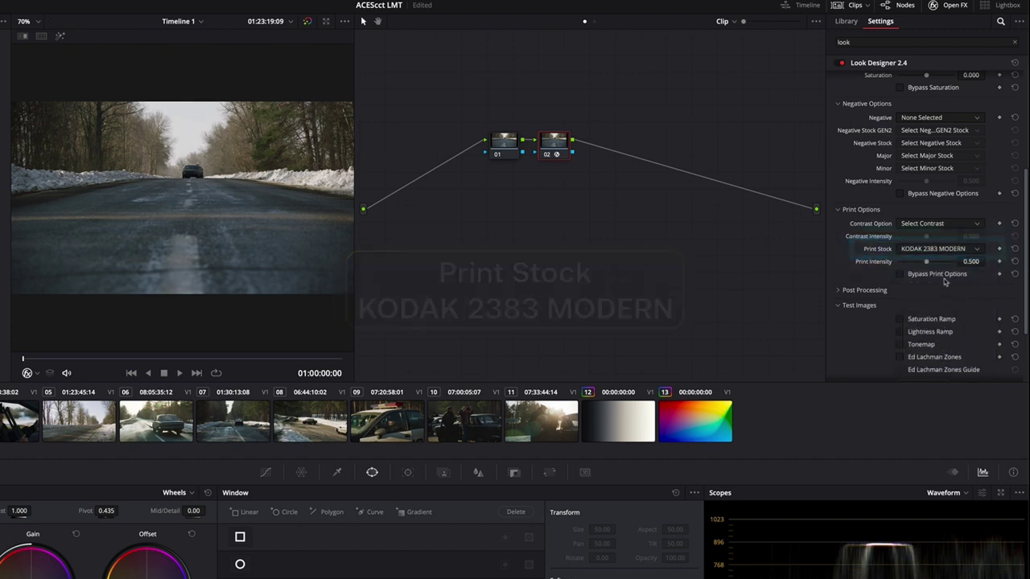
Set the contrast option to KODAK 2383 at 0.725 and raise FPE post processing intensity
left_click(930, 224)
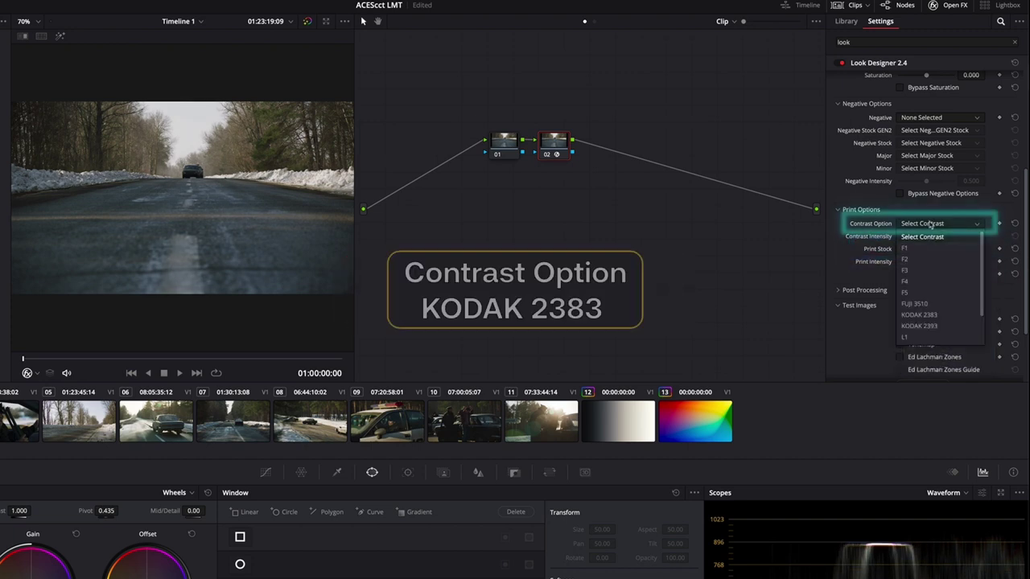
left_click(949, 314)
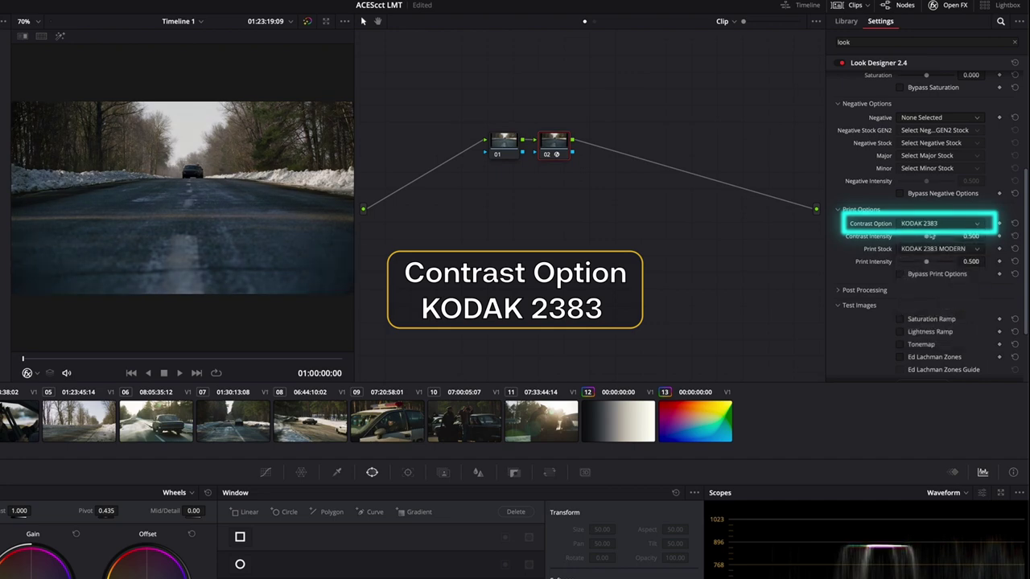
left_click_drag(930, 237, 939, 237)
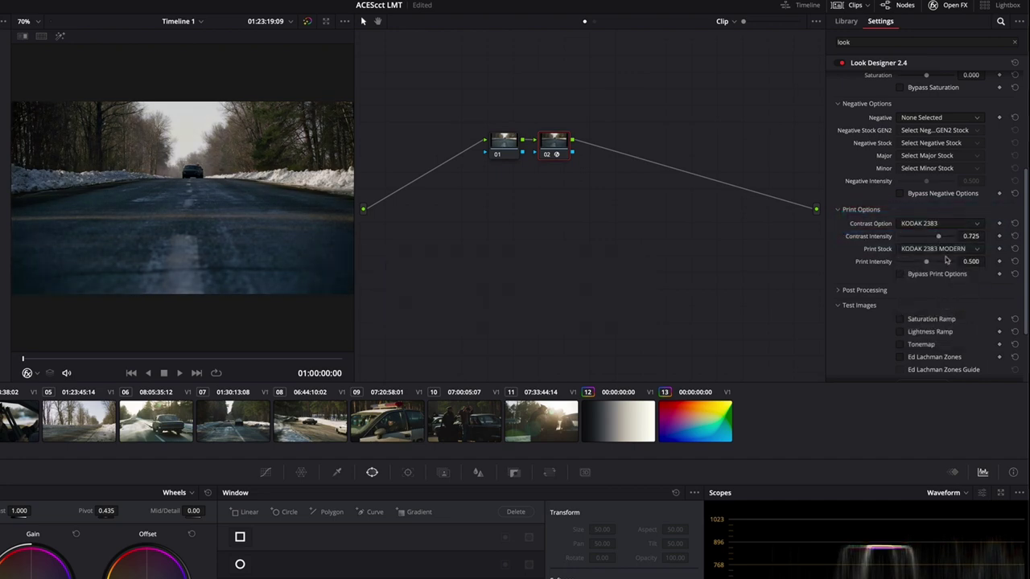
left_click(841, 291)
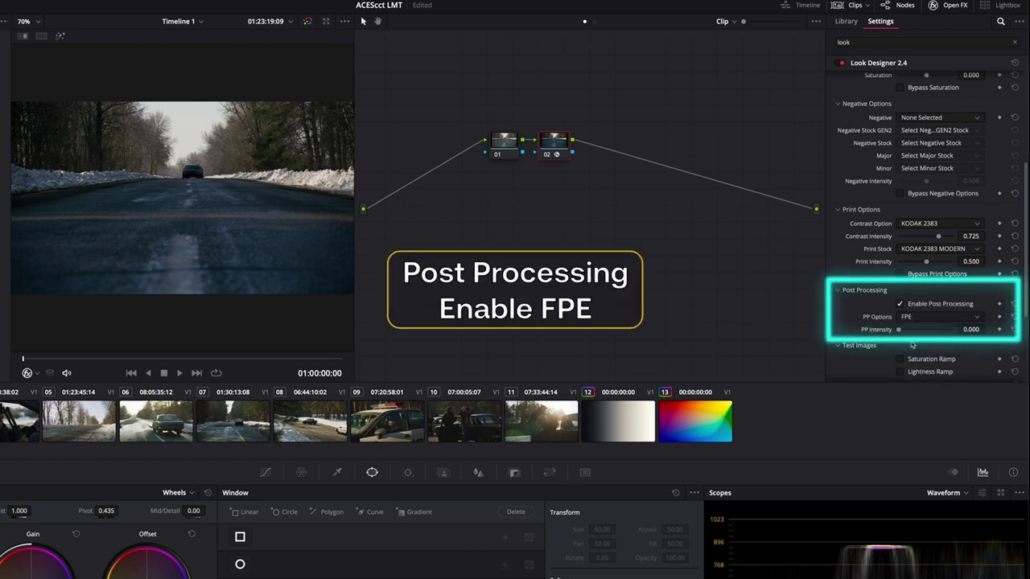
mouse_move(901, 331)
left_mouse_down()
mouse_move(926, 333)
mouse_move(912, 333)
left_mouse_up()
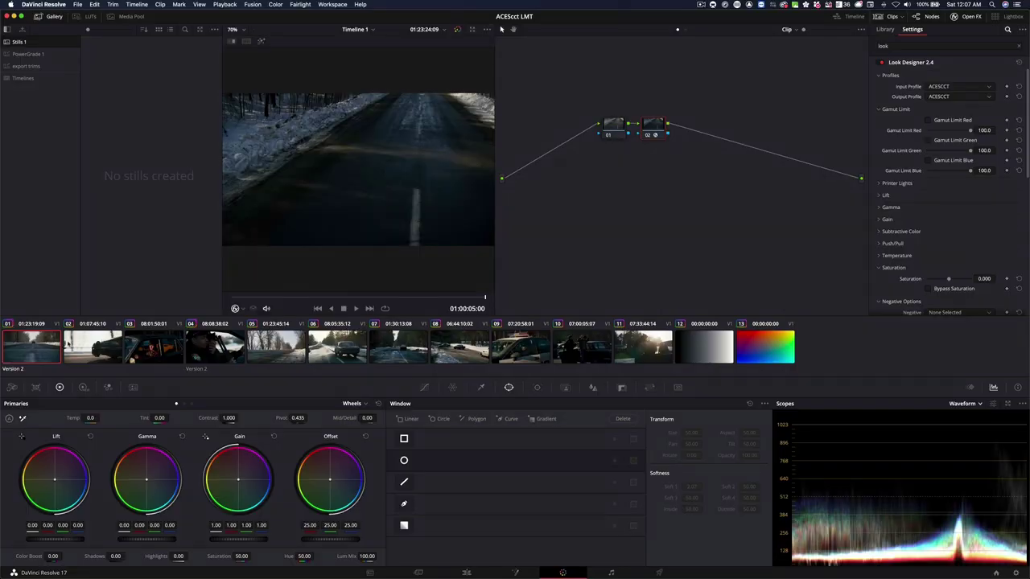
Inspect the grey gradient test clip on floating waveform and vectorscope scopes
left_click(92, 345)
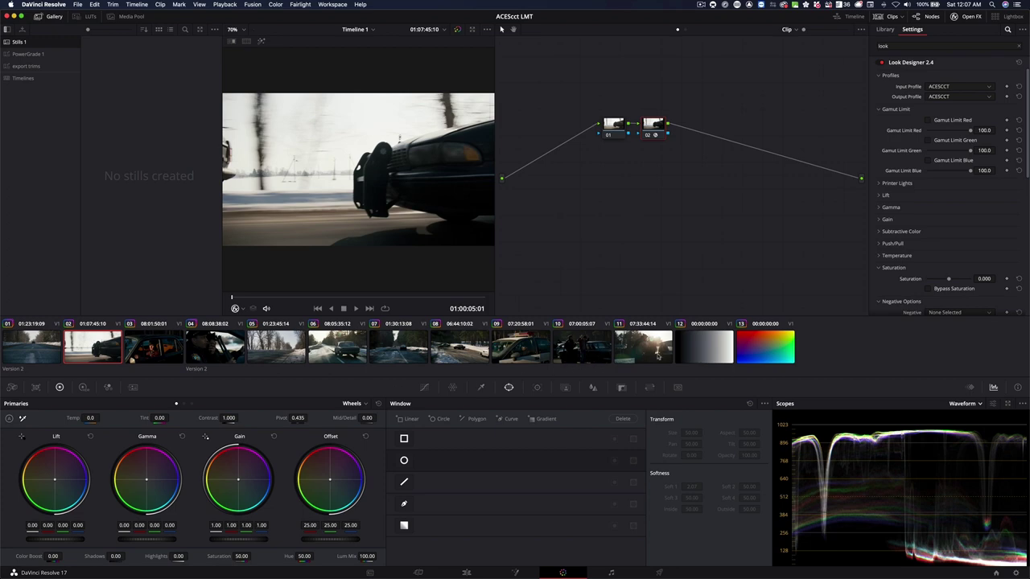
left_click(690, 354)
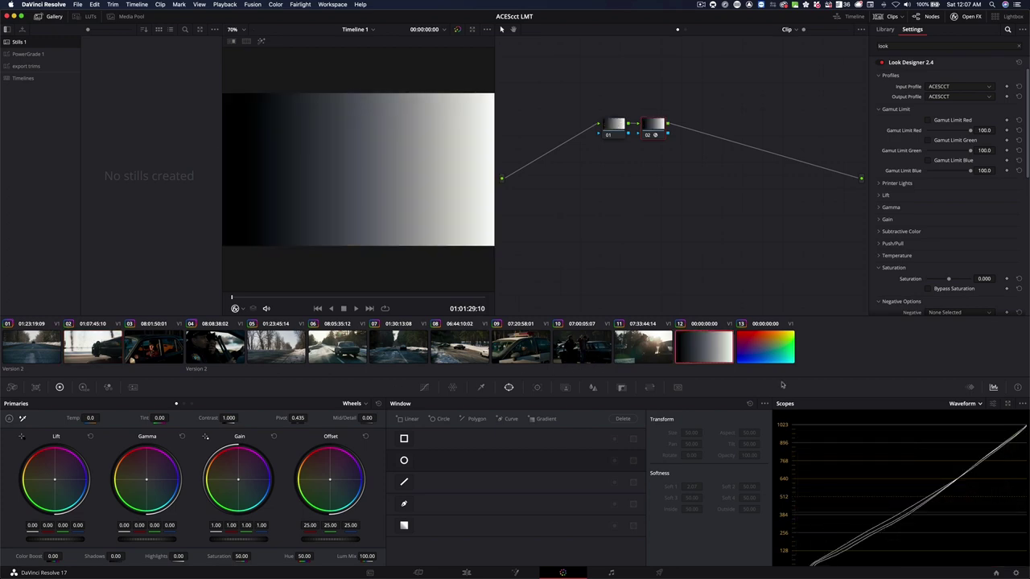
left_click(1007, 406)
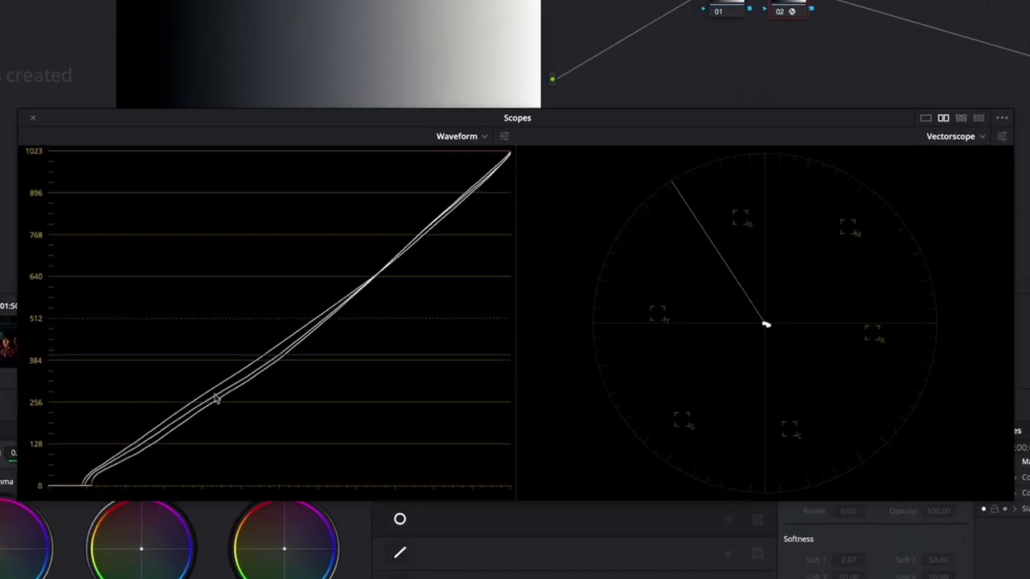
scroll(215, 399, "up", 1)
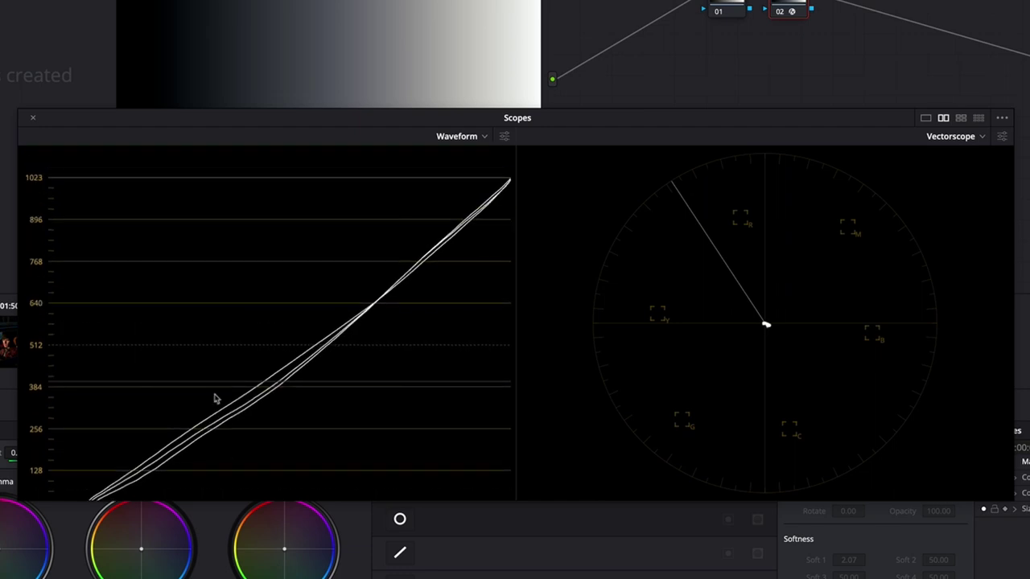
scroll(216, 399, "up", 1)
scroll(215, 399, "down", 1)
scroll(282, 347, "down", 2)
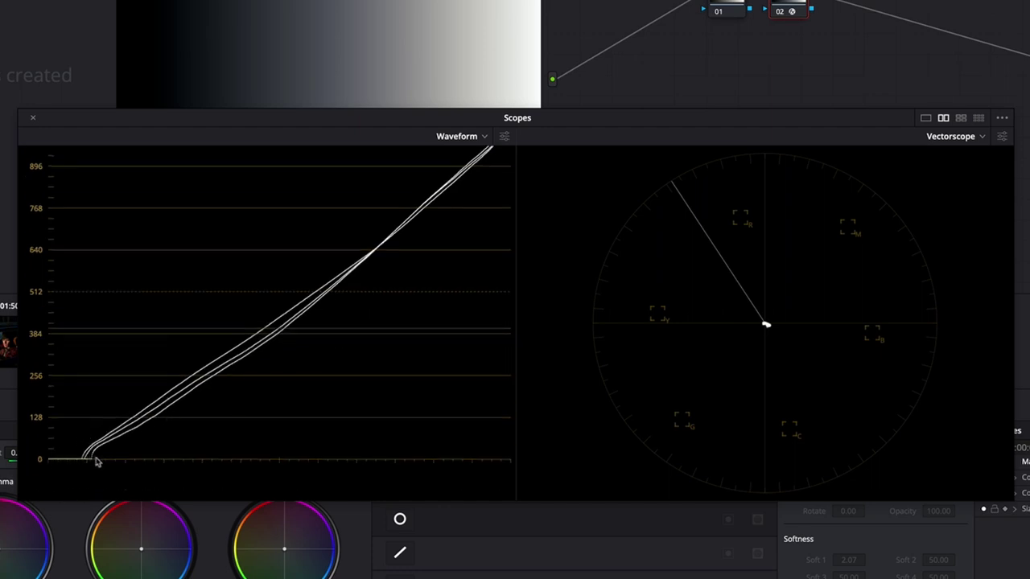
scroll(97, 462, "up", 2)
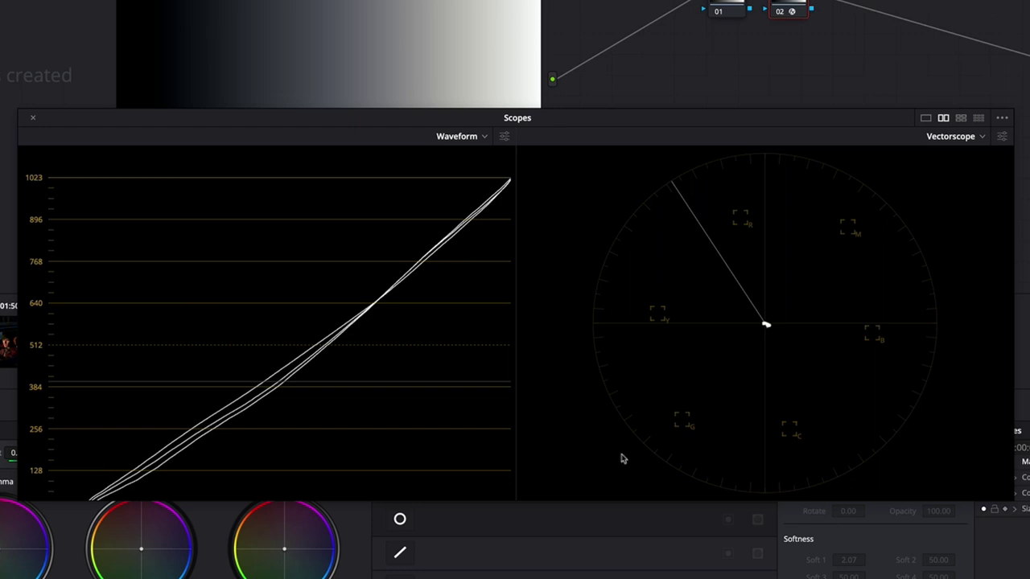
Check the colour gradient chart, then dock the scopes and show the car interior clip
key("Down")
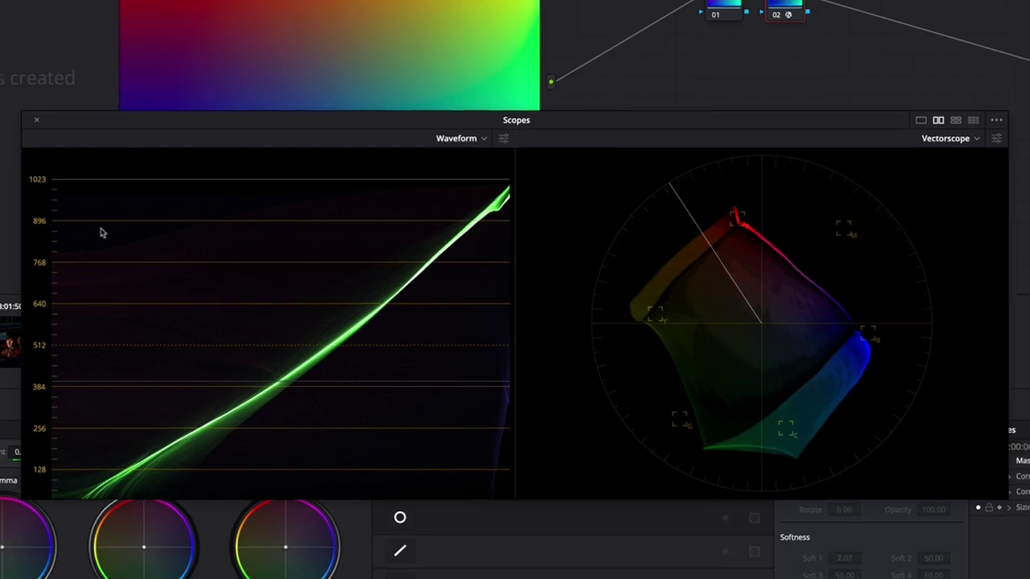
left_click(142, 188)
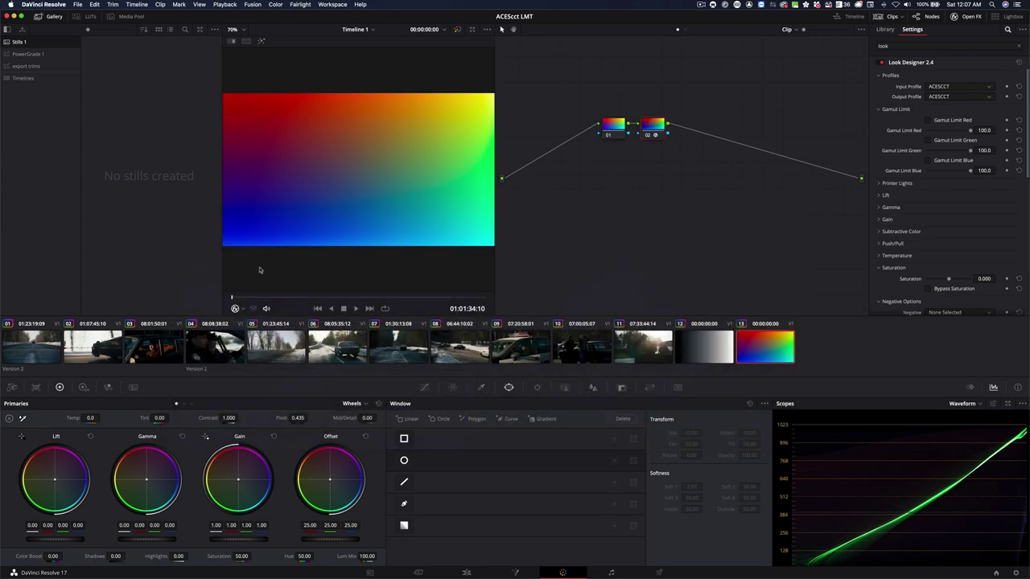
left_click(156, 357)
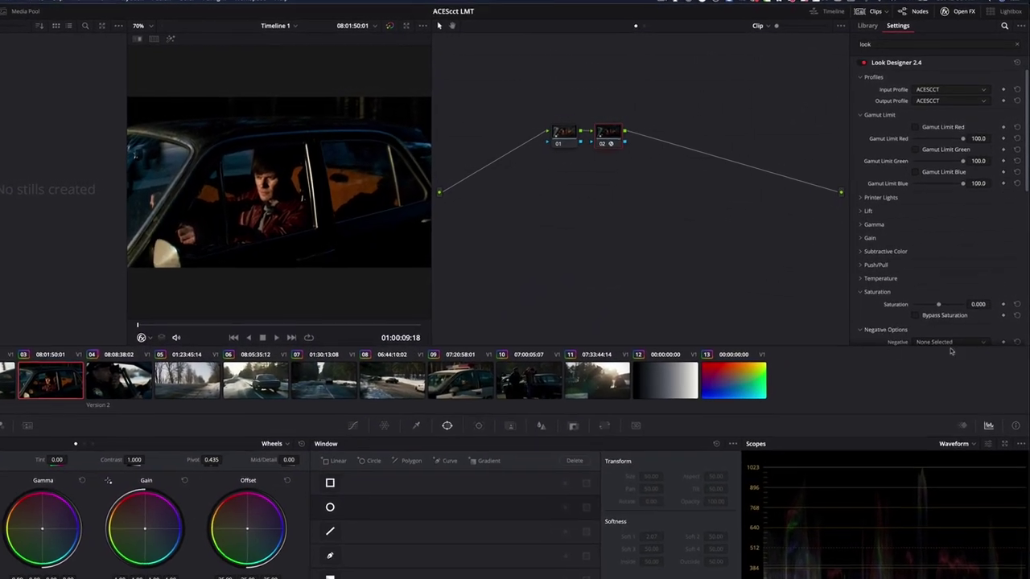
Review the Saturation Ramp, Lightness Ramp and Tonemap test images against floating scopes
scroll(948, 297, "down", 5)
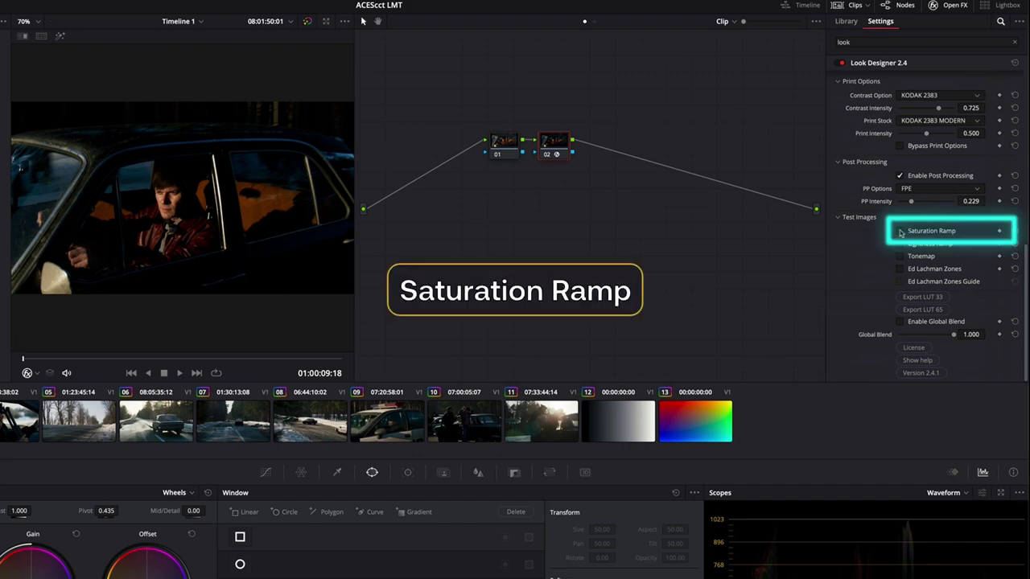
left_click(900, 231)
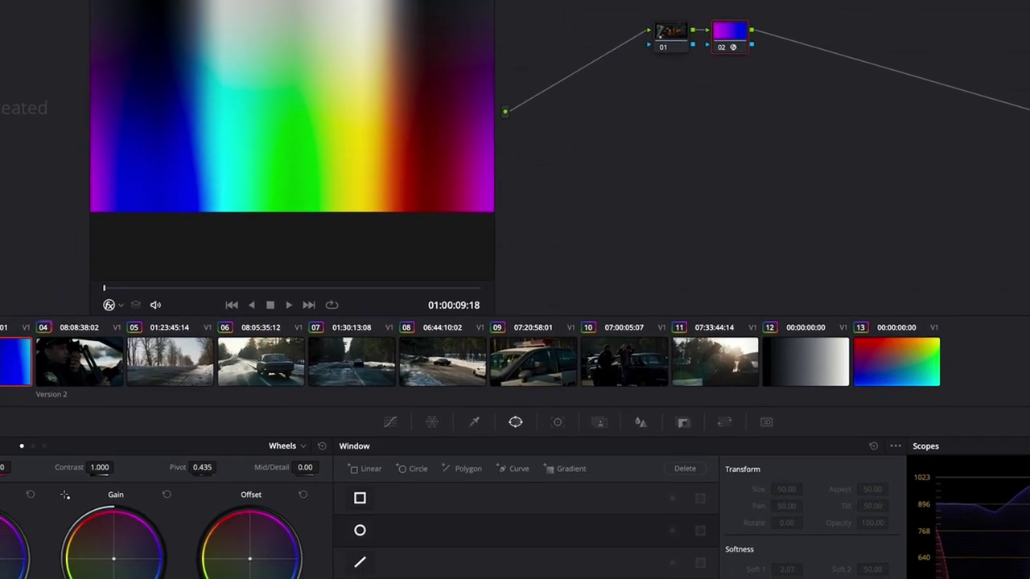
left_click(1000, 493)
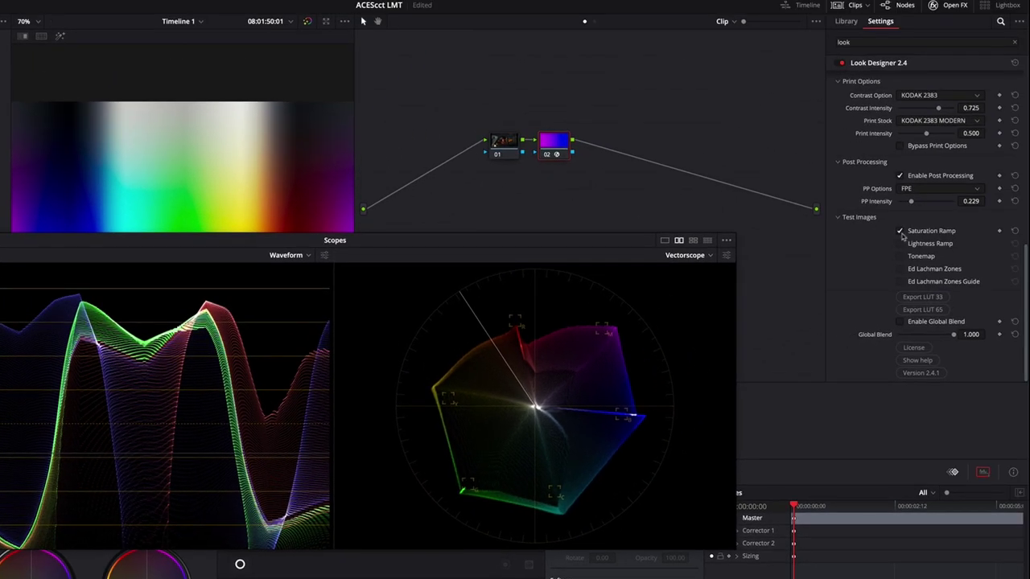
left_click(899, 243)
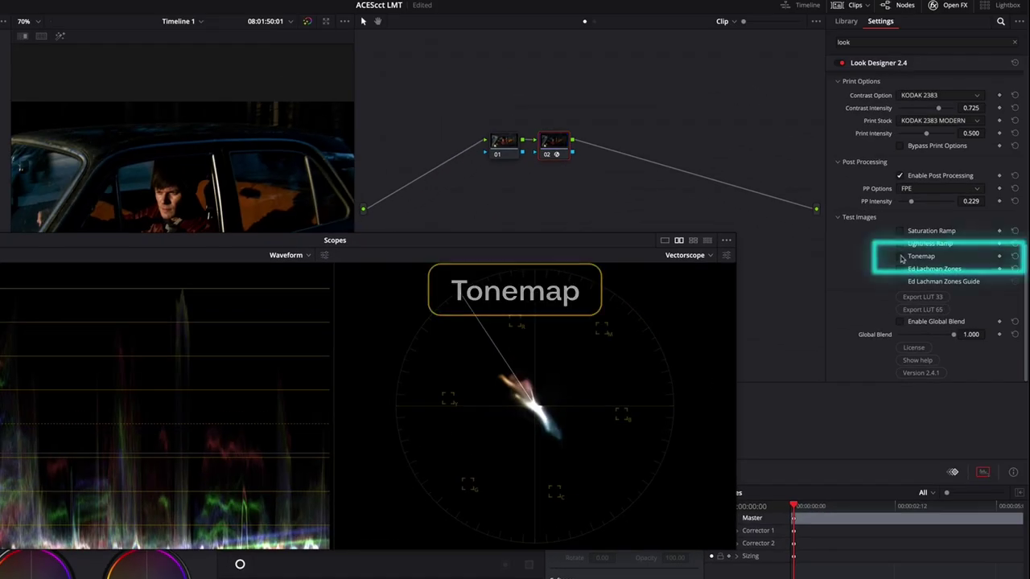
left_click(899, 256)
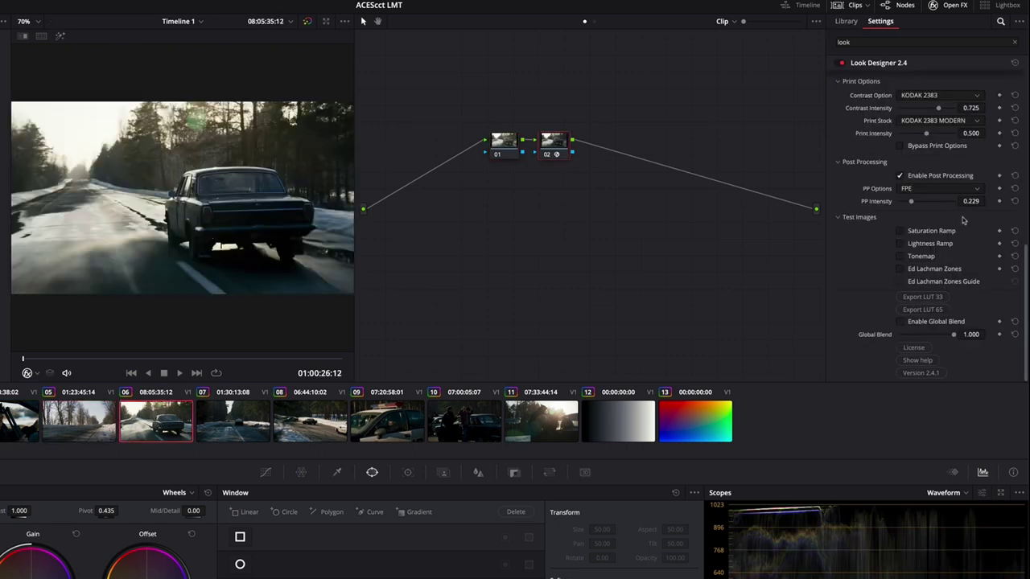
Scroll the Look Designer settings back up to the top
scroll(963, 220, "up", 10)
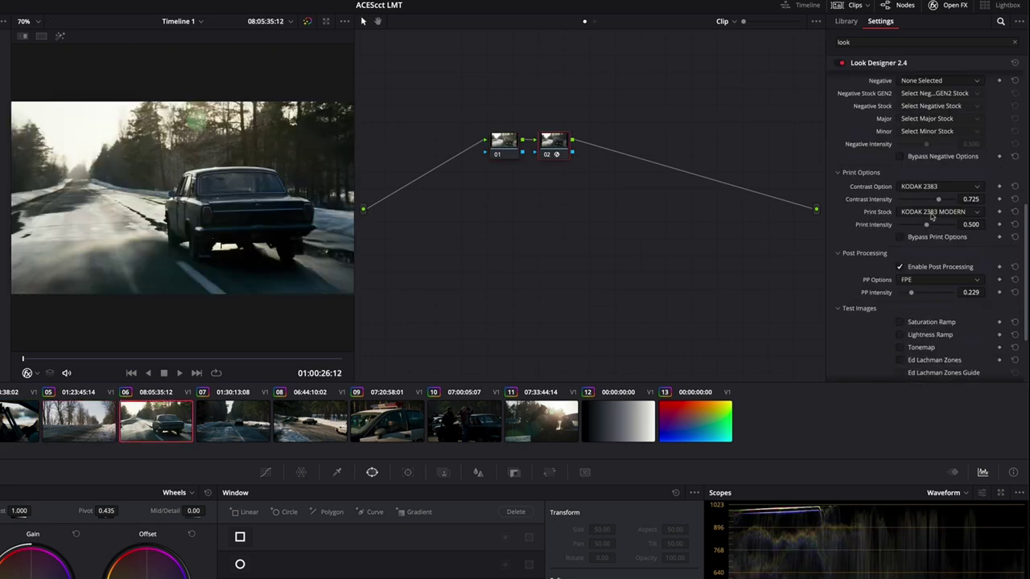